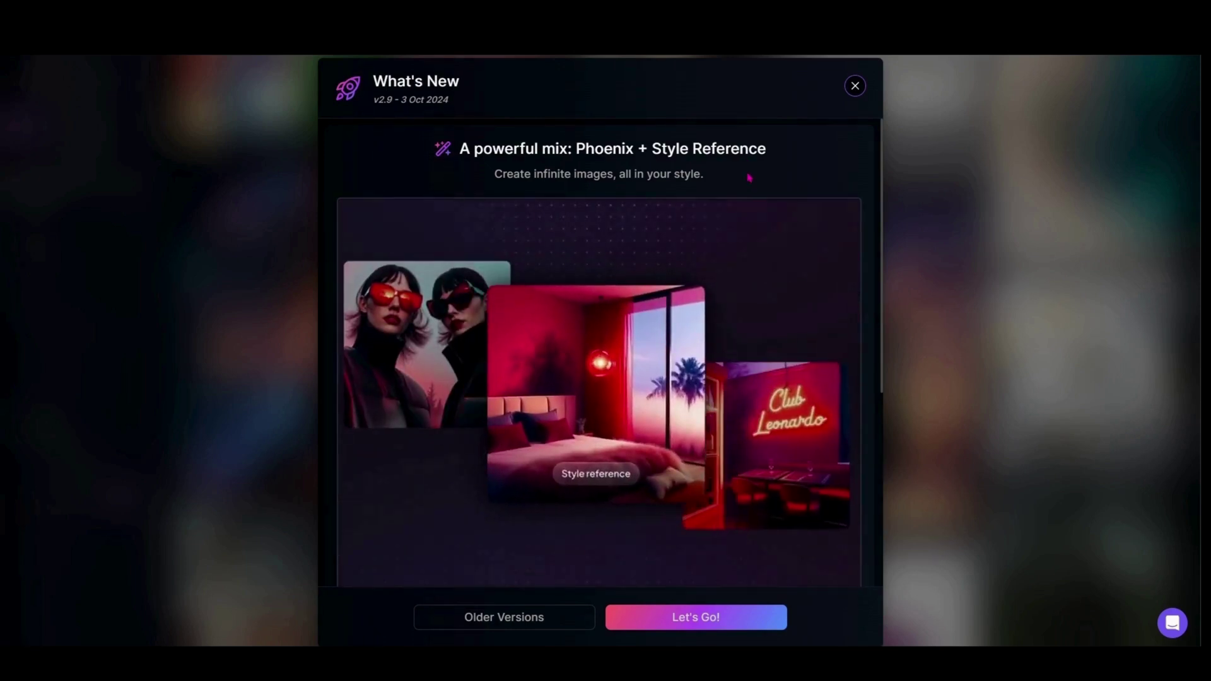
# Read through the What's New notes, dismiss them and open the Image Creation tool
pyautogui.scroll(-3, 813, 335)
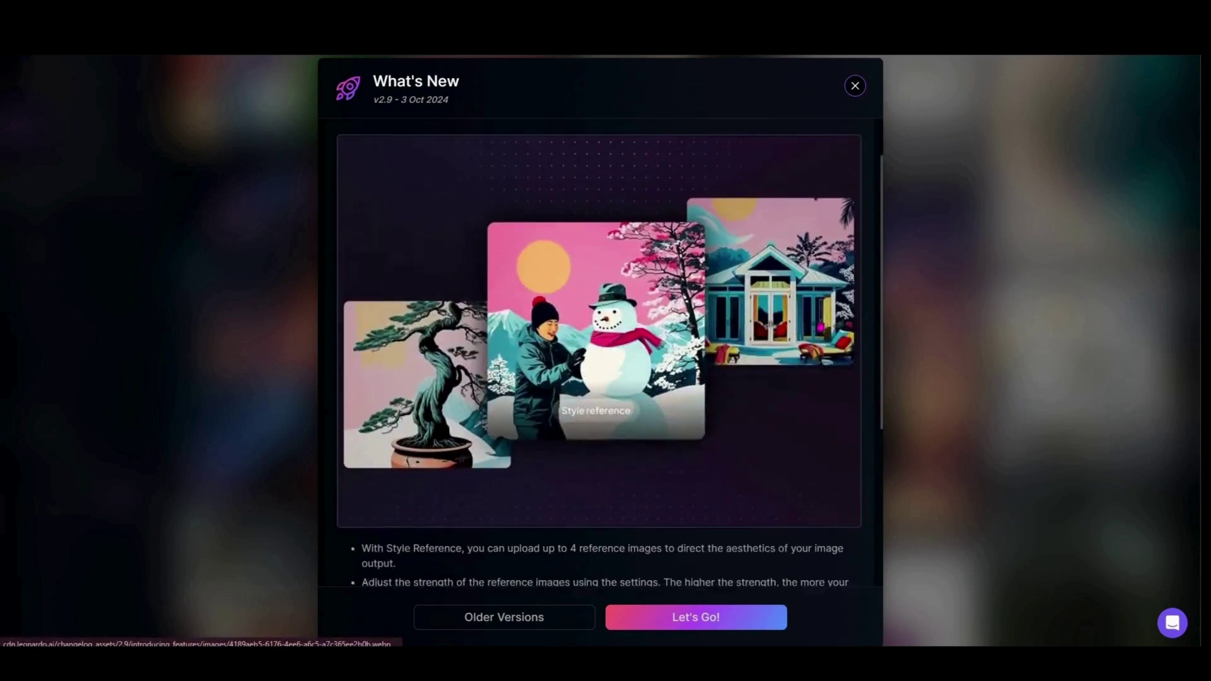
pyautogui.scroll(-2, 810, 337)
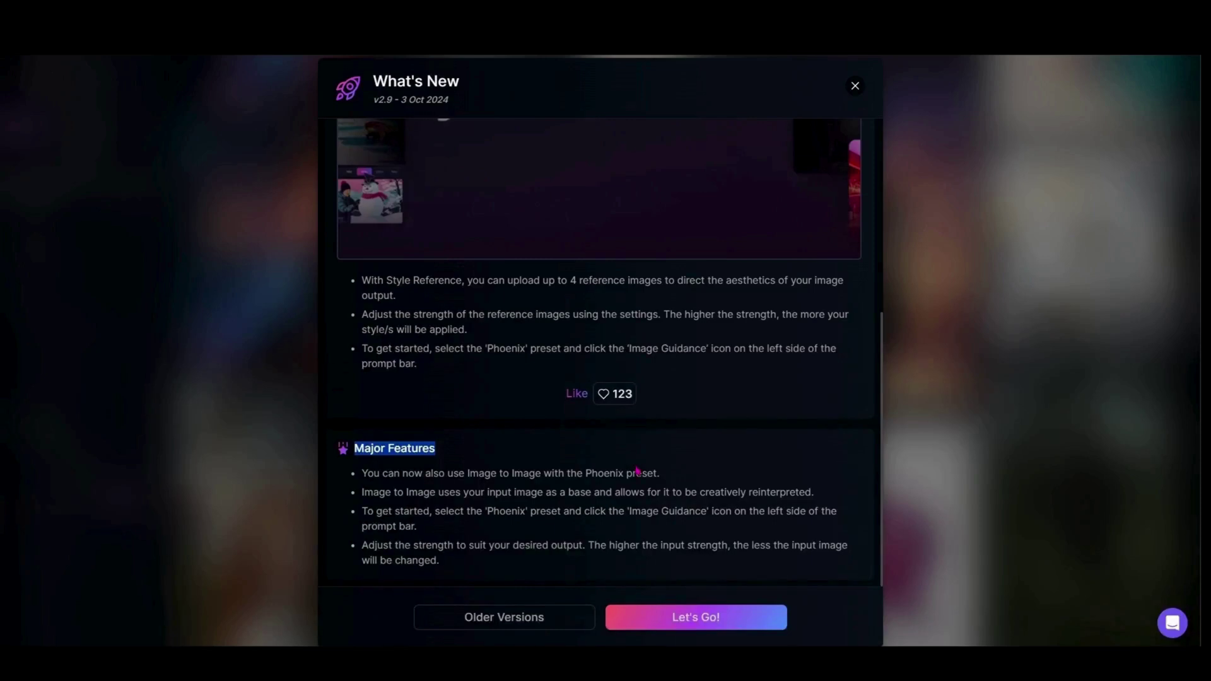
pyautogui.click(701, 622)
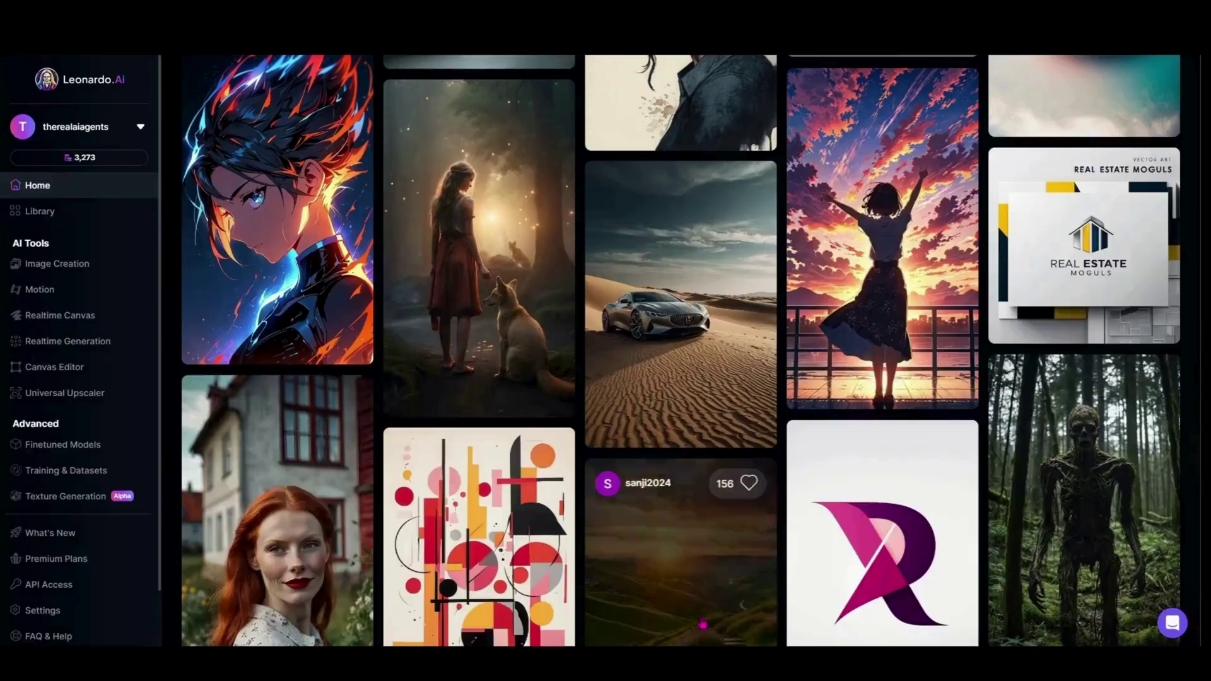
pyautogui.scroll(20, 871, 596)
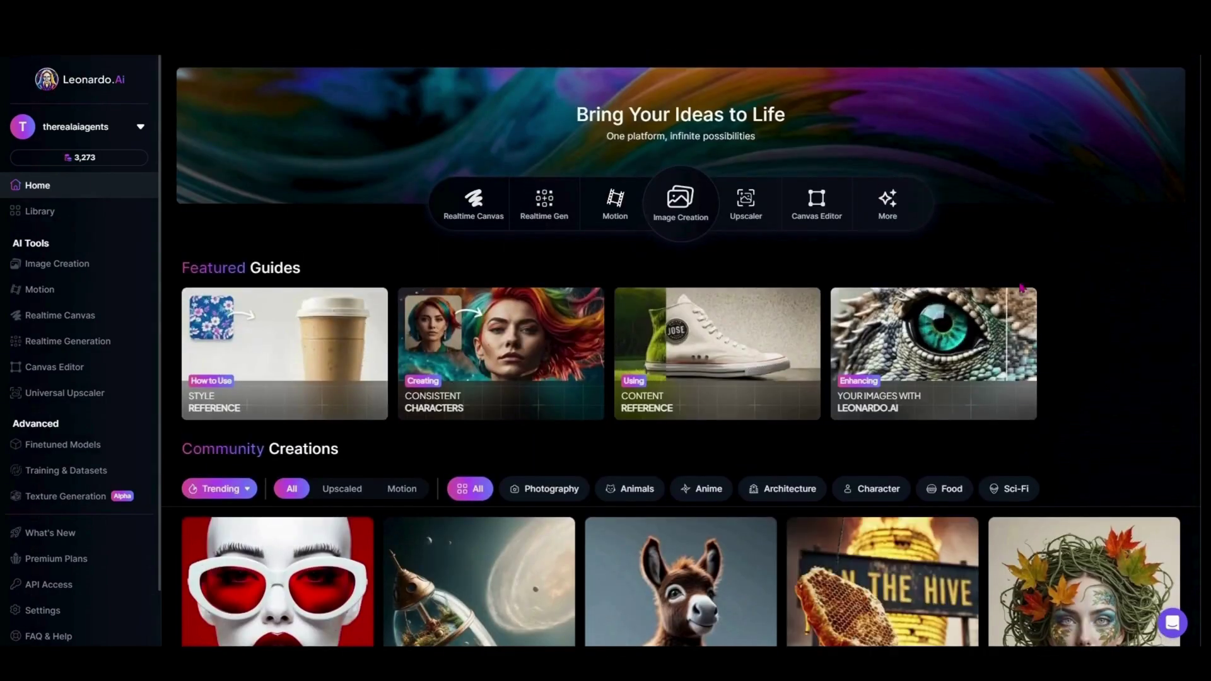
pyautogui.click(680, 229)
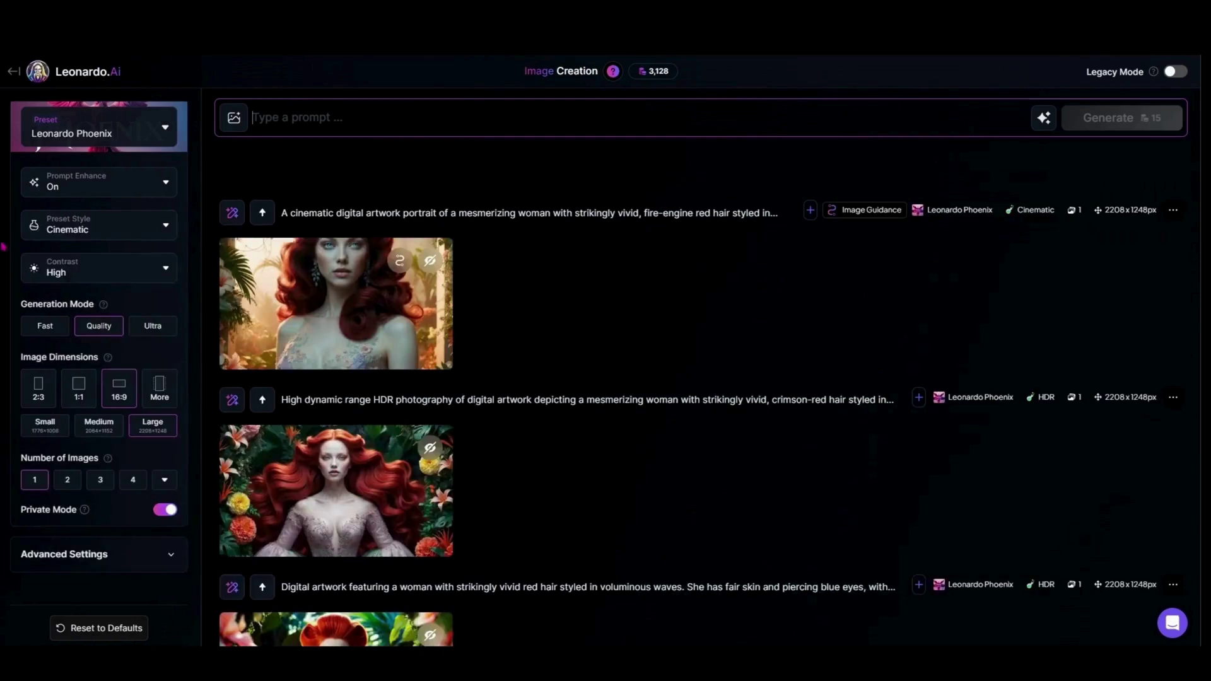
# Enter the prompt "a beautiful female explorer on an exotic planet" and have AI improve it
pyautogui.click(280, 128)
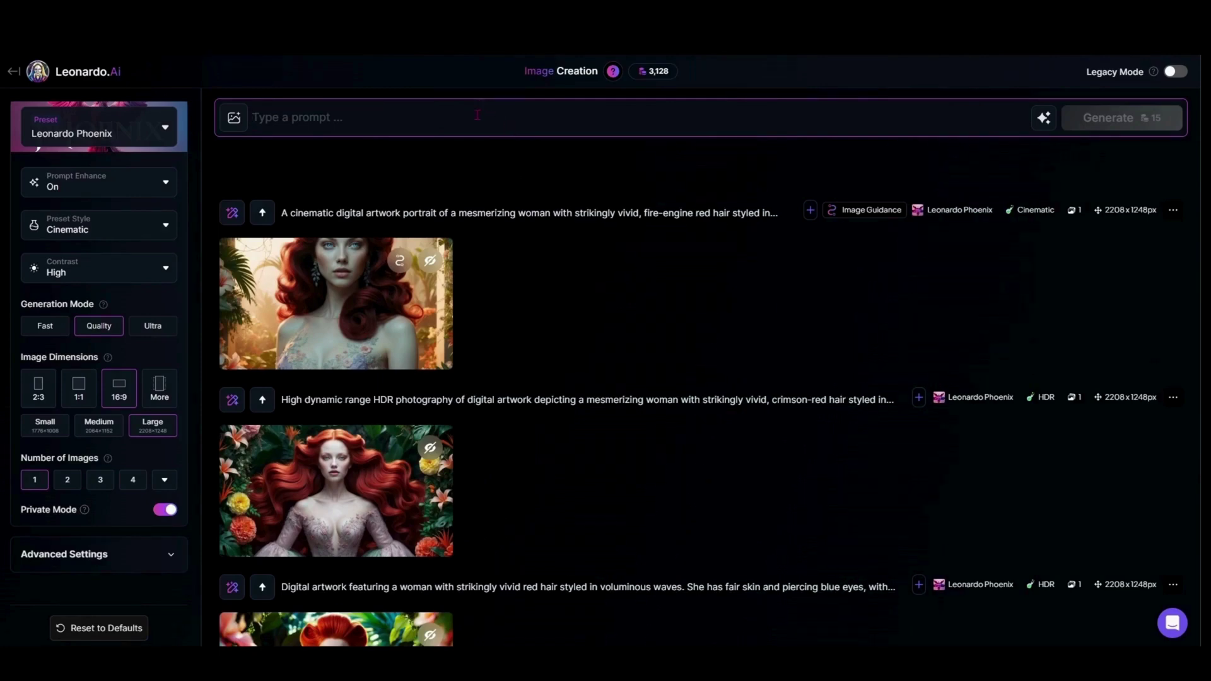
pyautogui.write('a beautiful female explorer on an exotic planet')
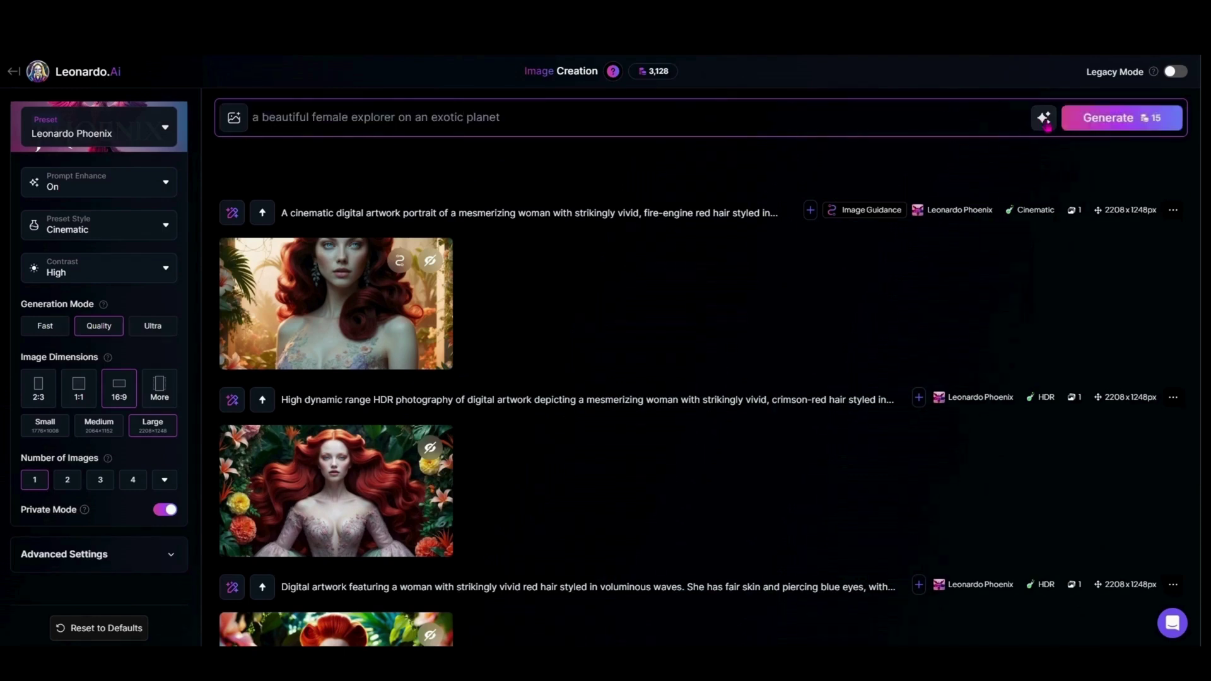
pyautogui.click(1046, 126)
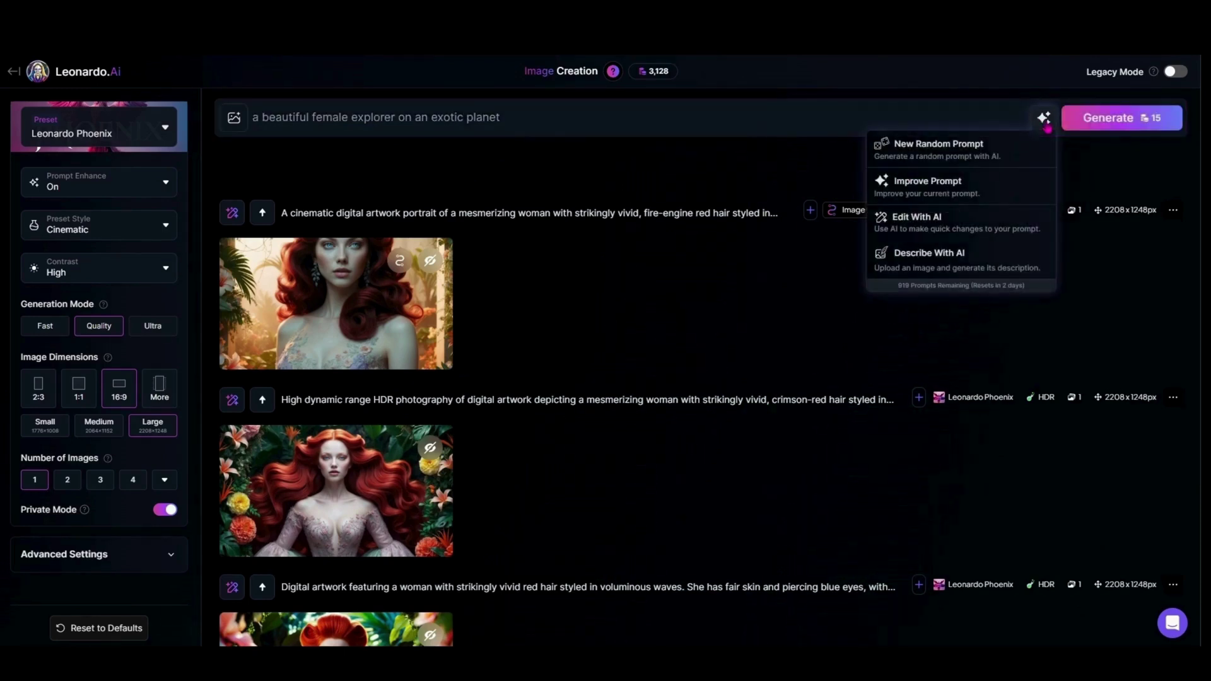
pyautogui.click(1023, 197)
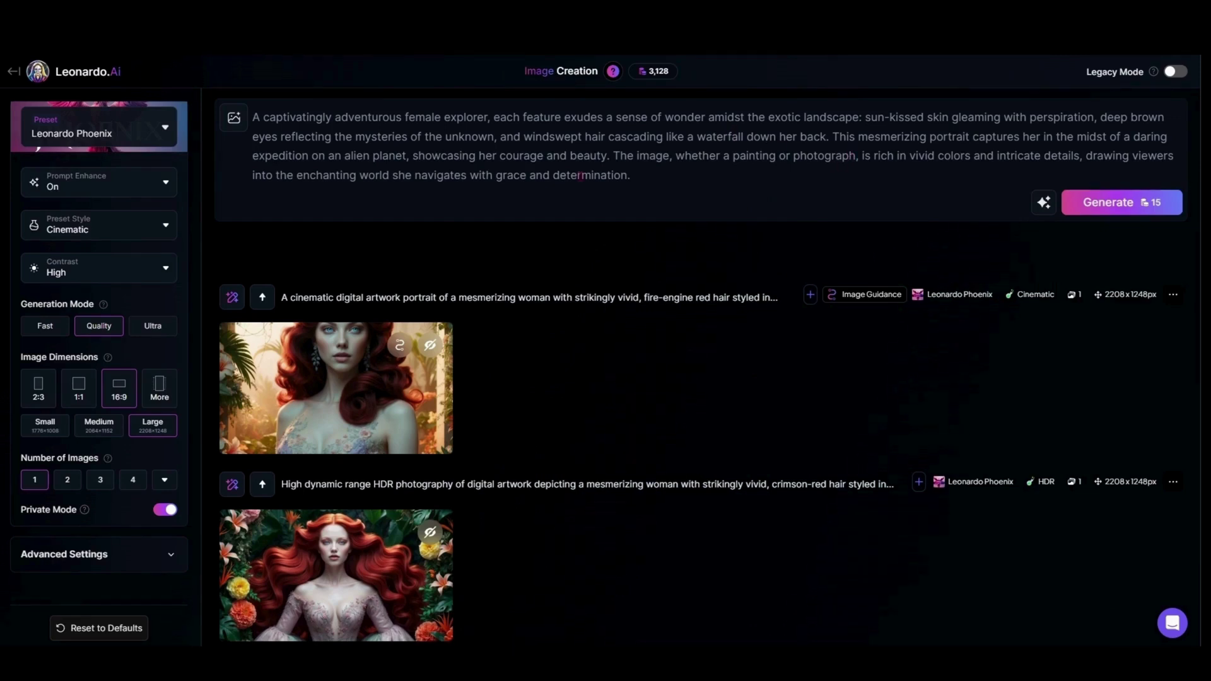
# Set Prompt Enhance to Off and generate an image from the improved prompt
pyautogui.click(130, 190)
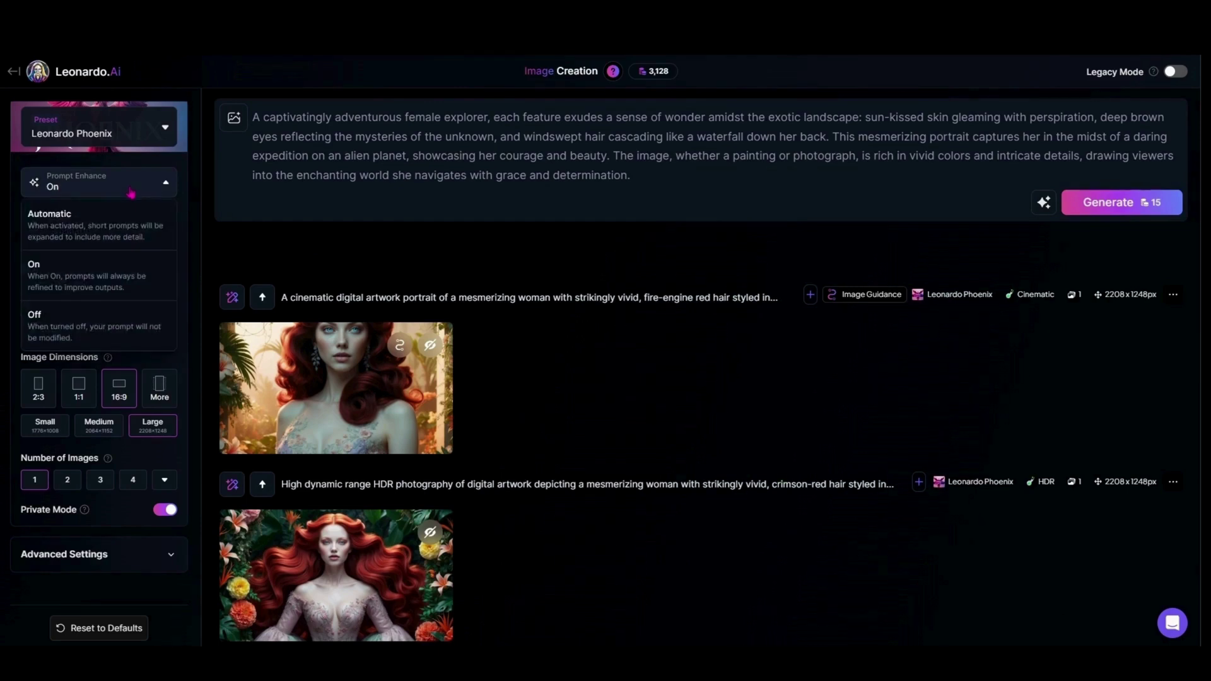
pyautogui.click(111, 335)
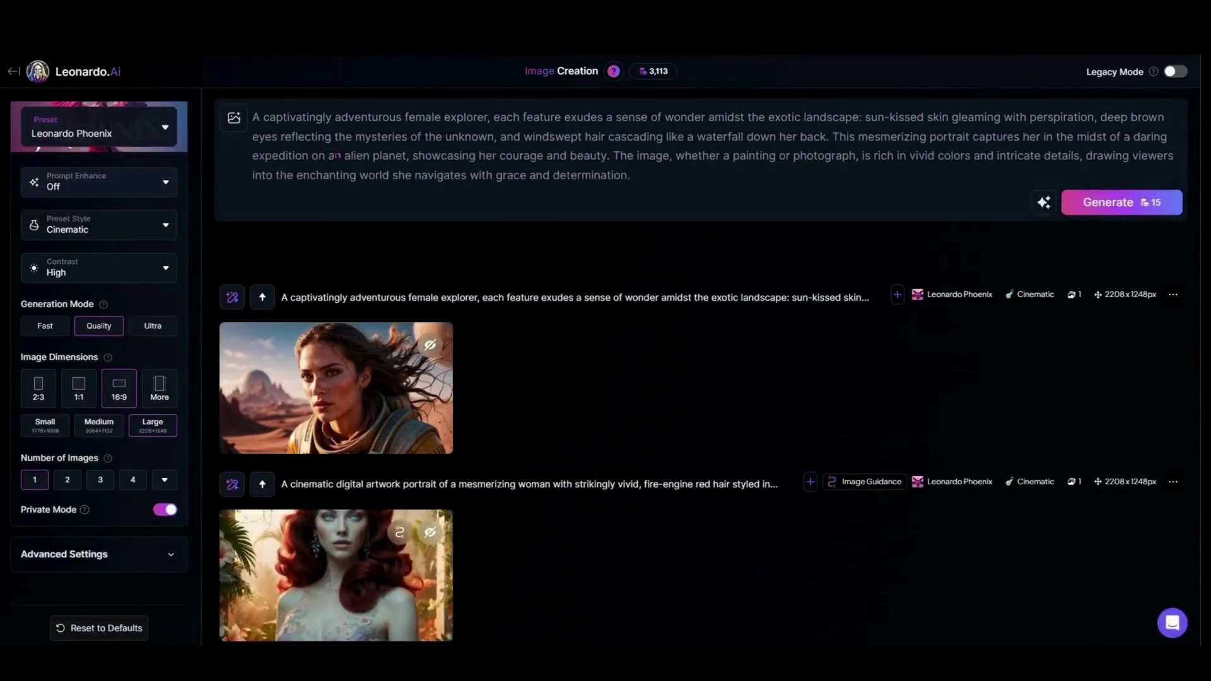
# Start adding a Style Reference image and search your own generations for "explorer"
pyautogui.click(234, 121)
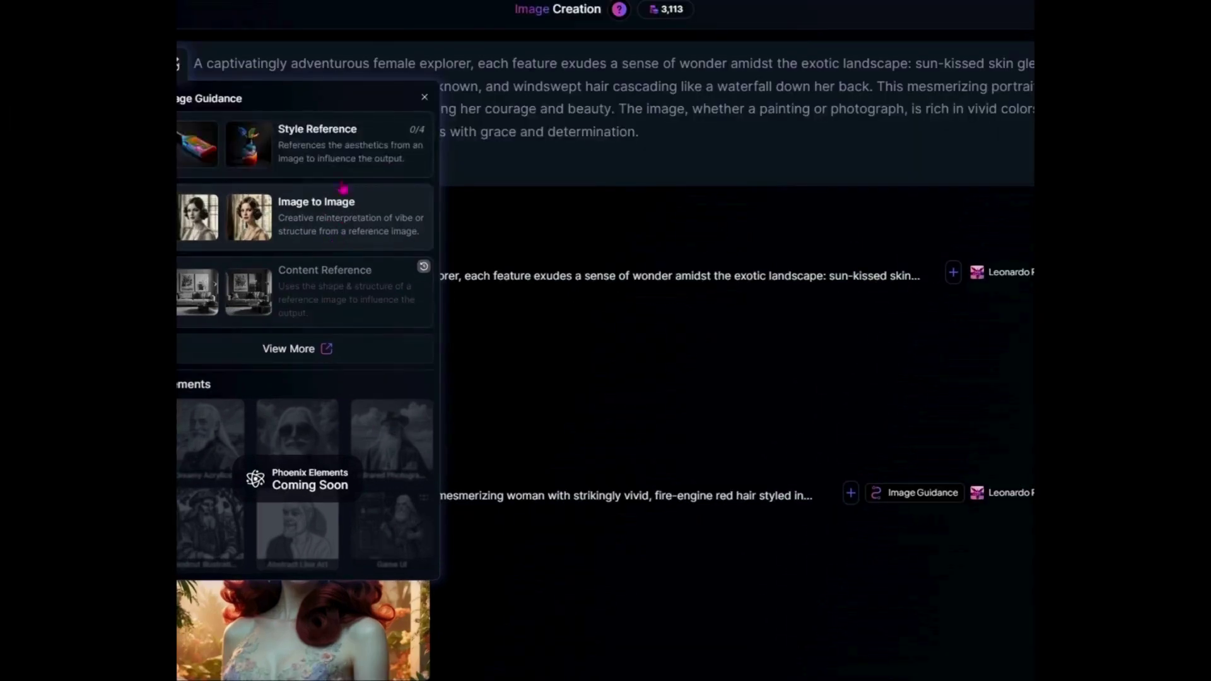
pyautogui.click(345, 157)
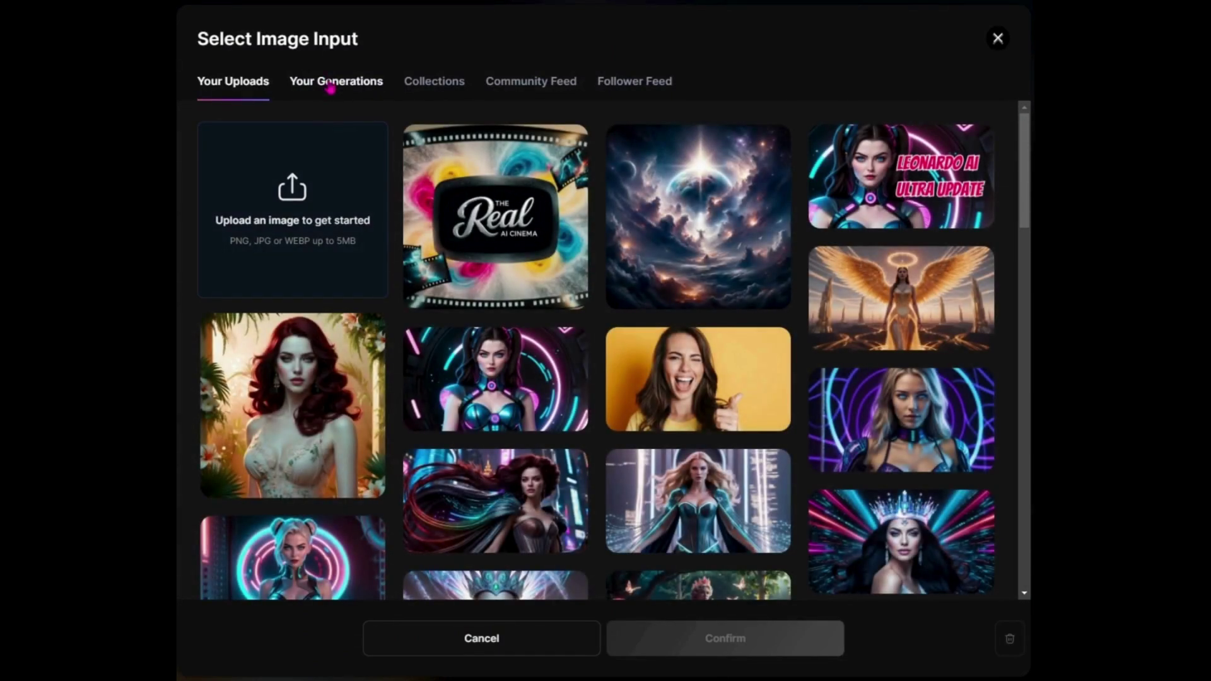
pyautogui.click(330, 88)
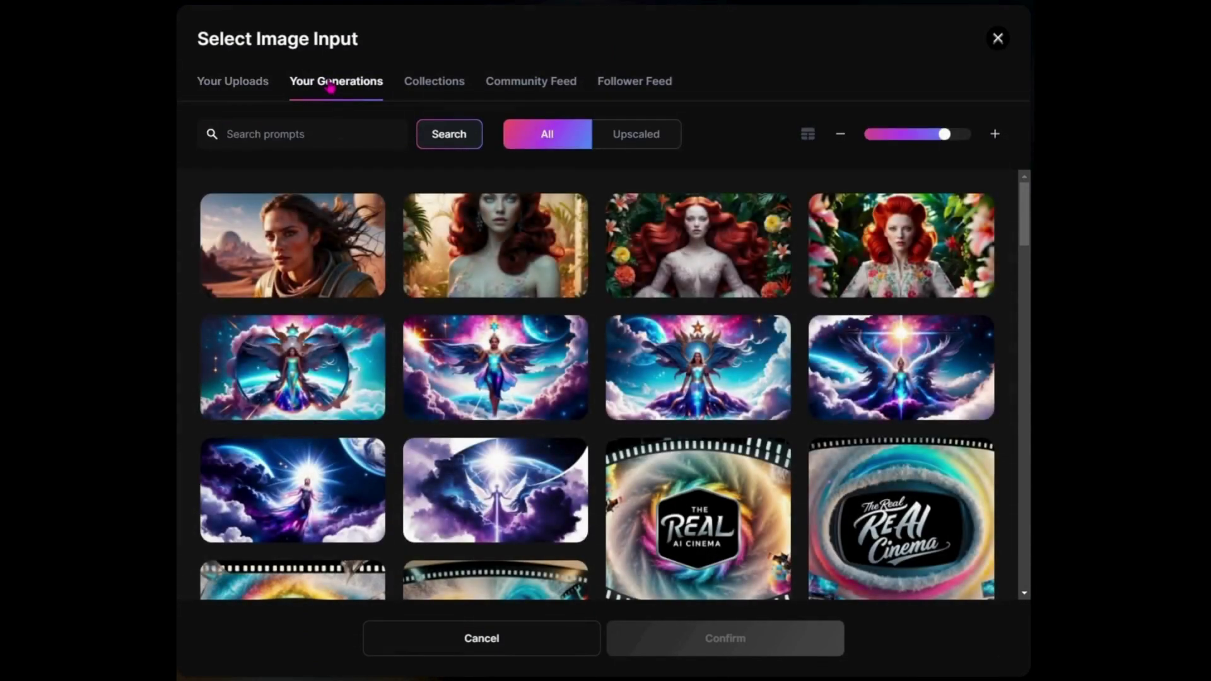
pyautogui.click(343, 140)
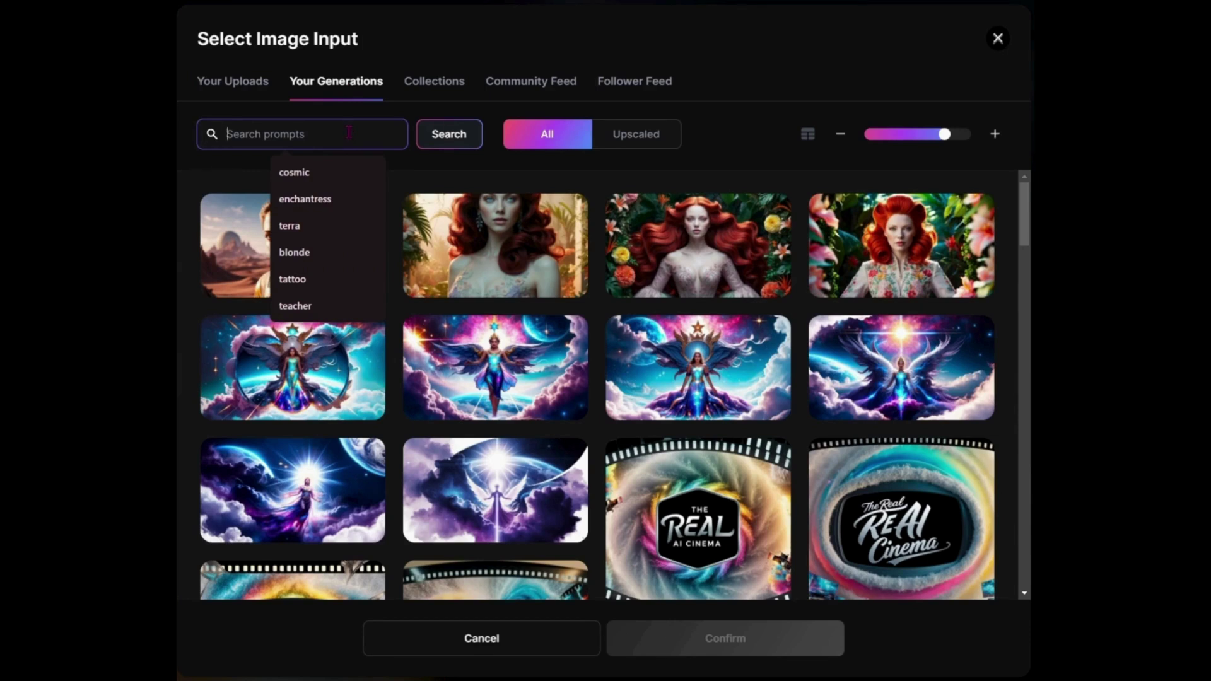
pyautogui.write('explorer')
pyautogui.click(448, 135)
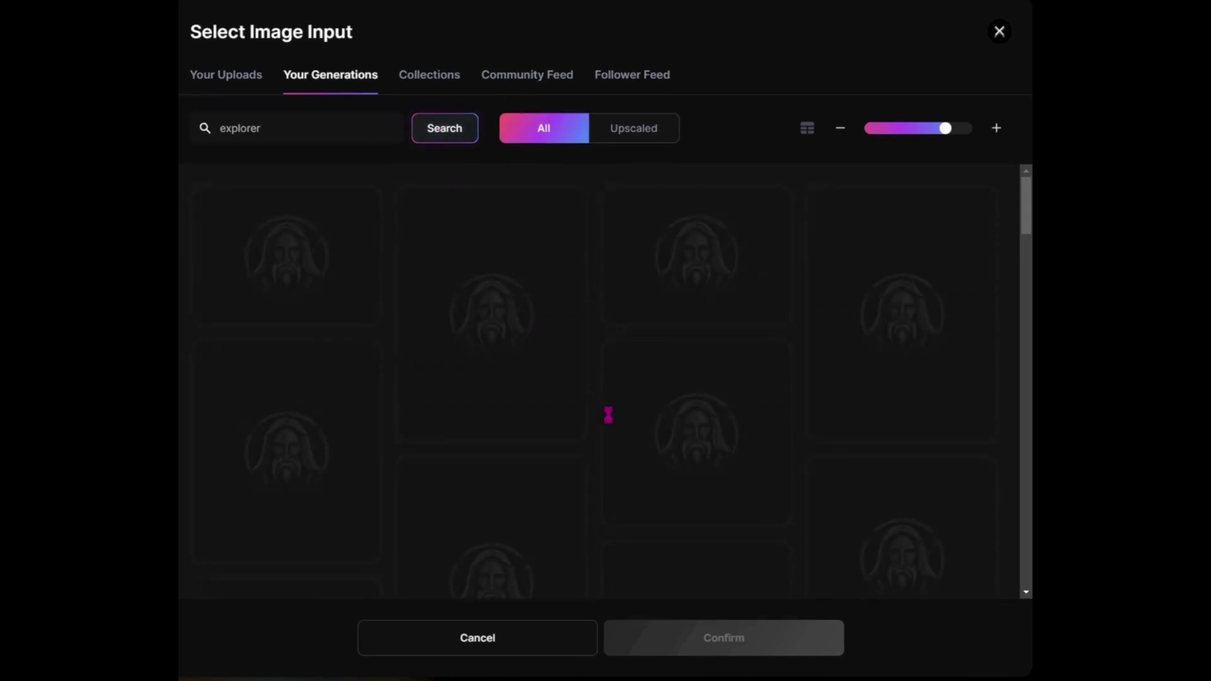
# Choose the dark-haired explorer holding a book beside the mossy tree as the style reference and confirm it
pyautogui.scroll(-1, 881, 444)
pyautogui.scroll(-3, 882, 444)
pyautogui.scroll(3, 882, 444)
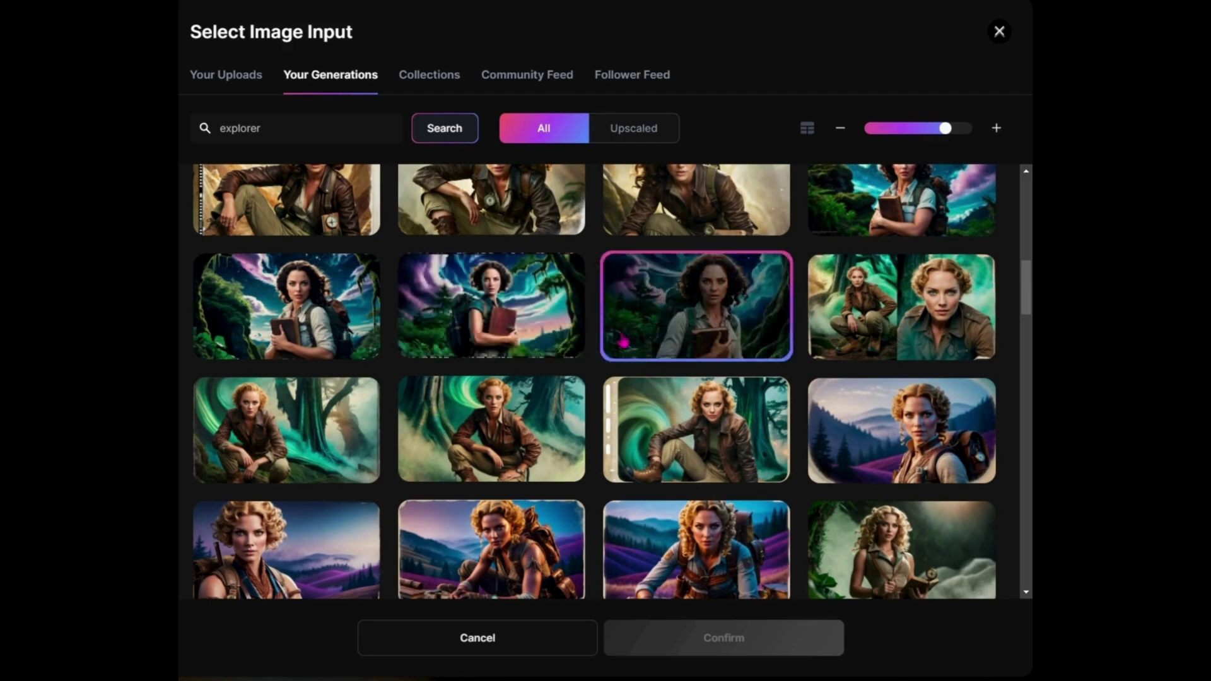
pyautogui.click(463, 341)
pyautogui.click(656, 323)
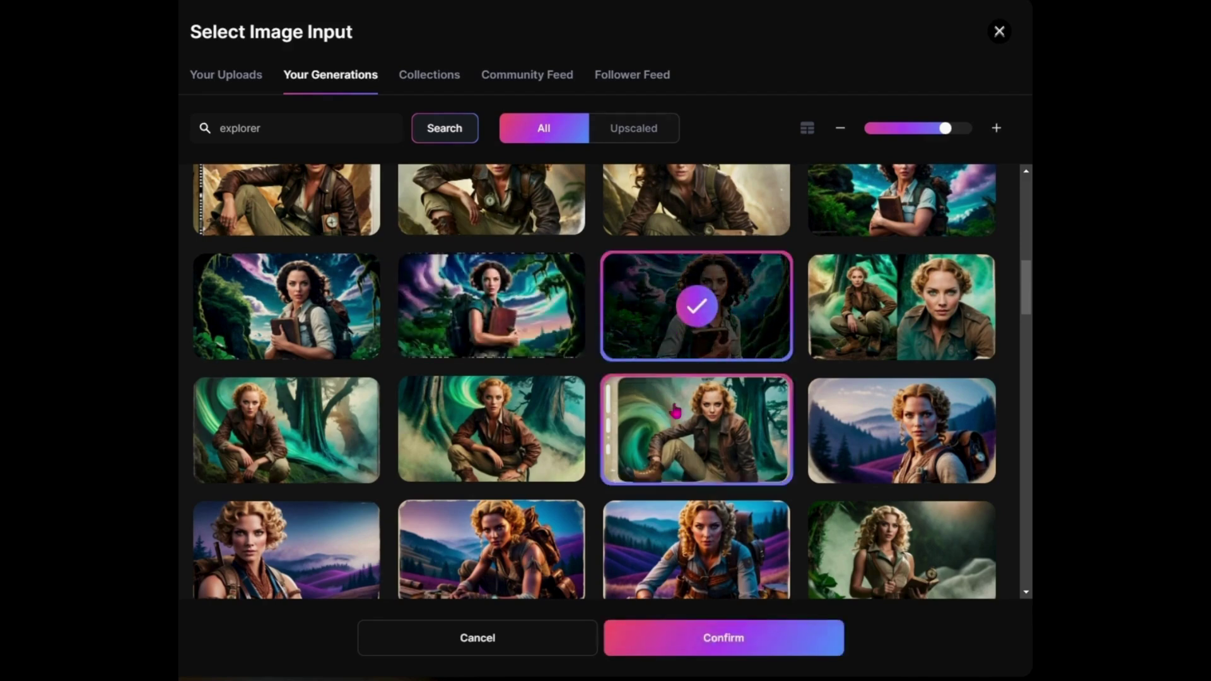
pyautogui.click(757, 645)
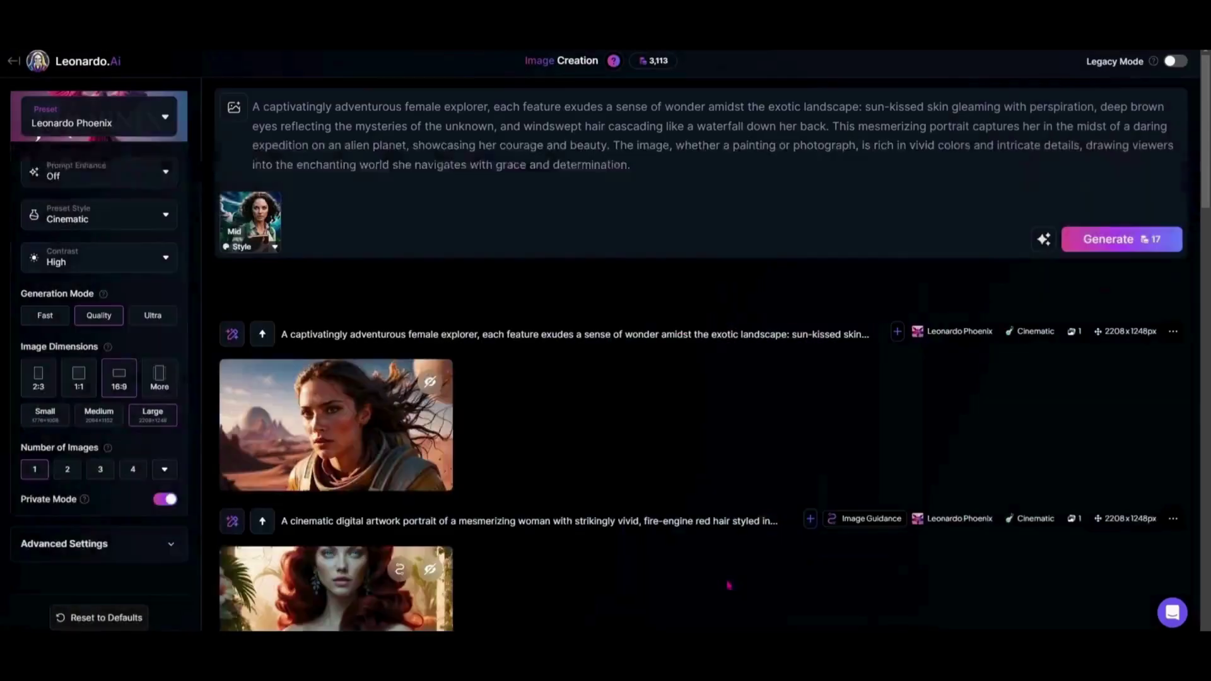
# Set the style reference strength to High and generate the image
pyautogui.click(275, 248)
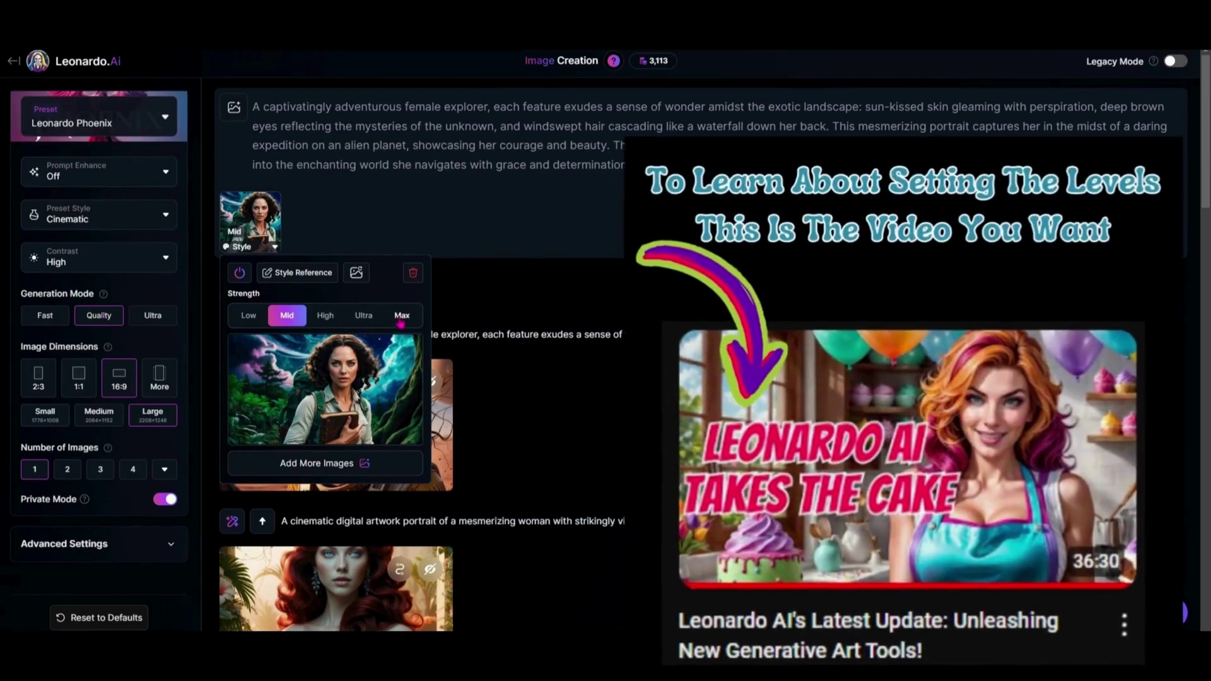
pyautogui.click(325, 319)
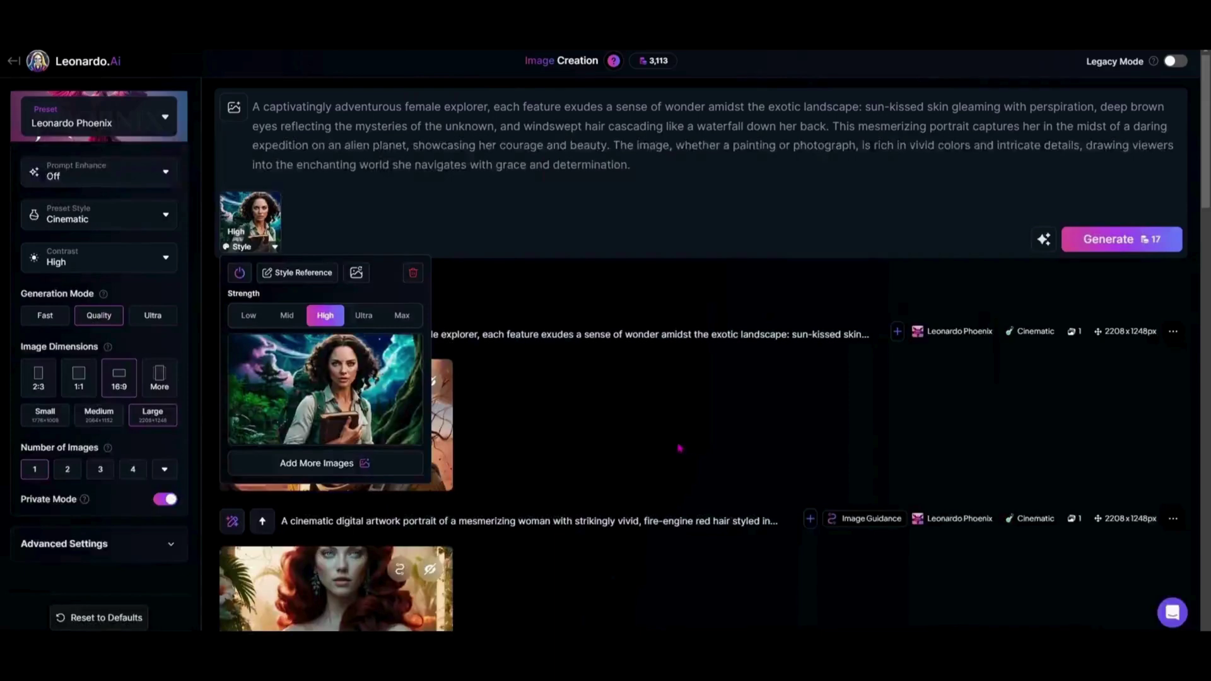
pyautogui.click(686, 448)
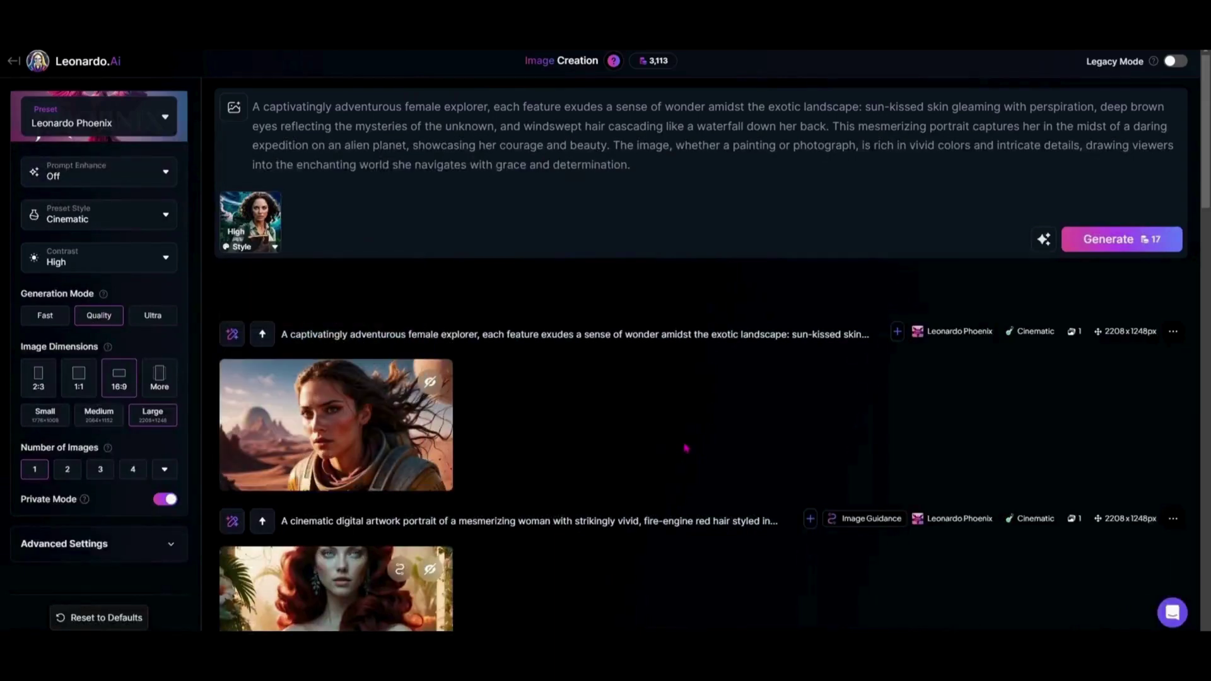
pyautogui.click(1108, 240)
pyautogui.scroll(-1, 821, 438)
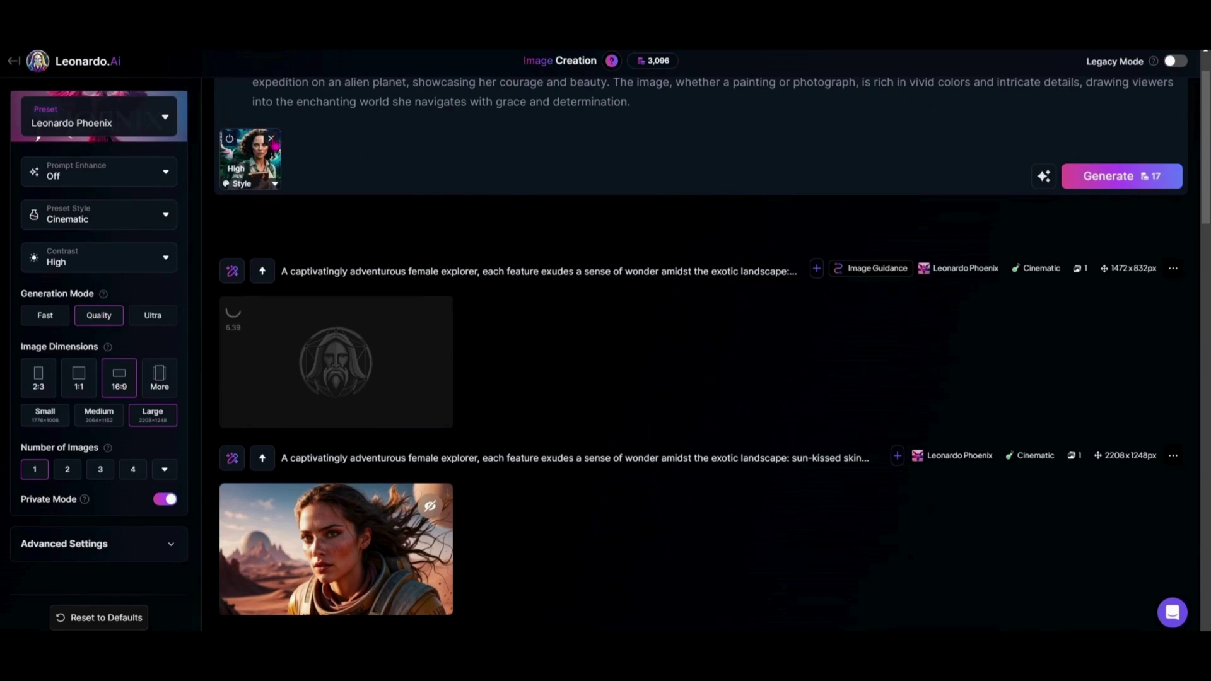
# Remove the style reference and generate the same prompt in Ultra generation mode
pyautogui.click(270, 138)
pyautogui.scroll(1, 1003, 365)
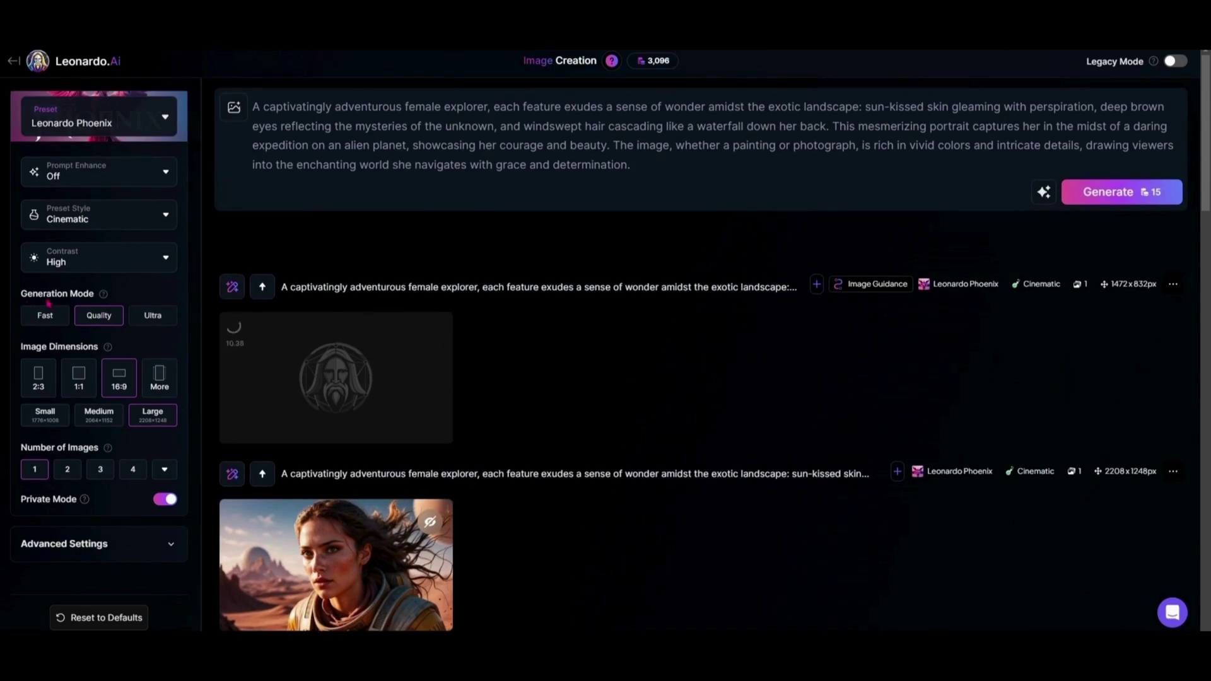
pyautogui.click(153, 321)
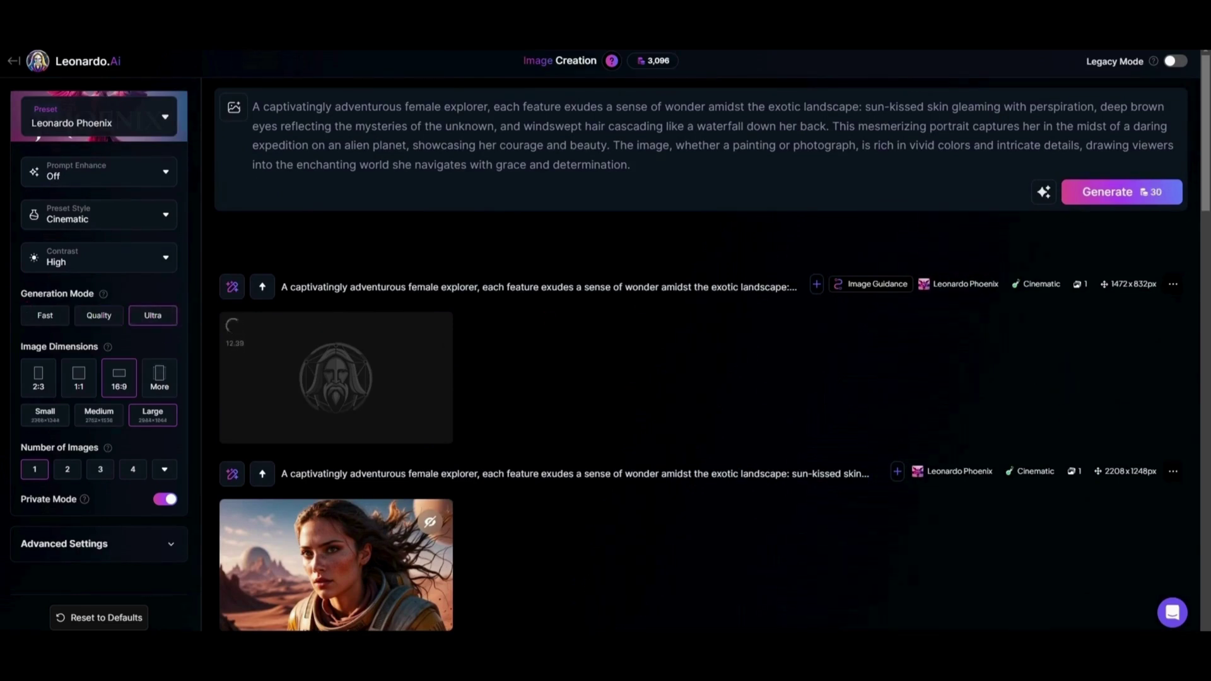
pyautogui.click(1146, 195)
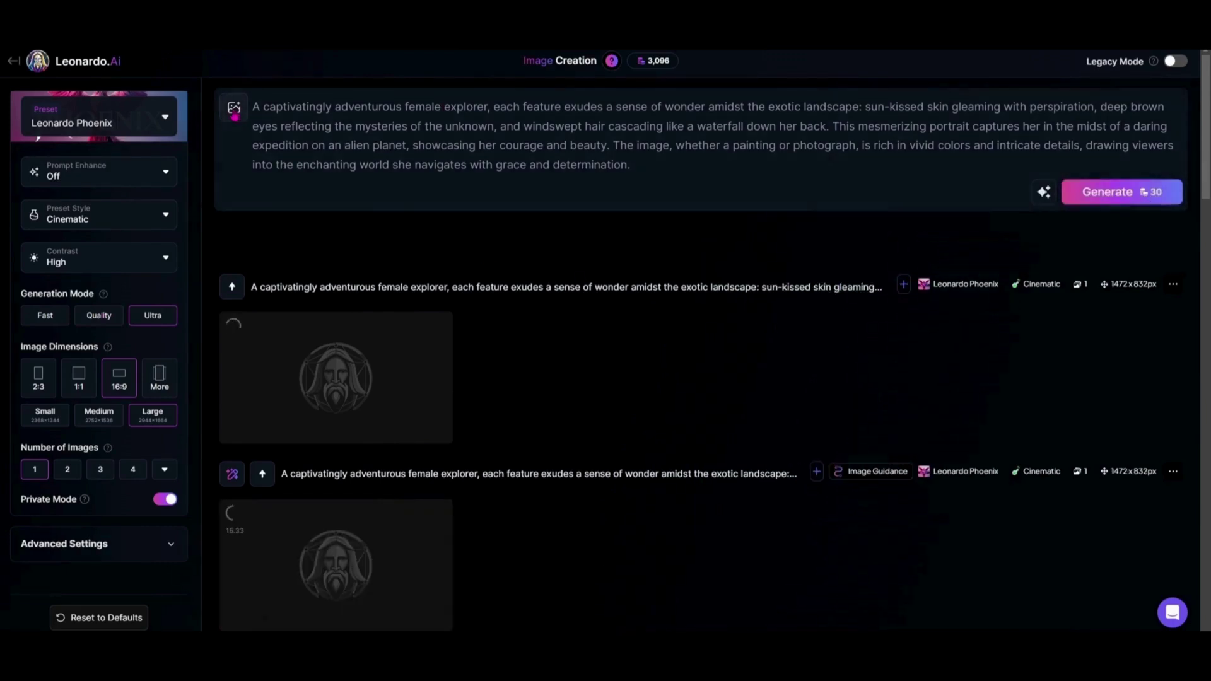
# Add the same dark-haired explorer image as a Style Reference again, finding it in your generations with the search "explorer"
pyautogui.click(234, 116)
pyautogui.click(356, 174)
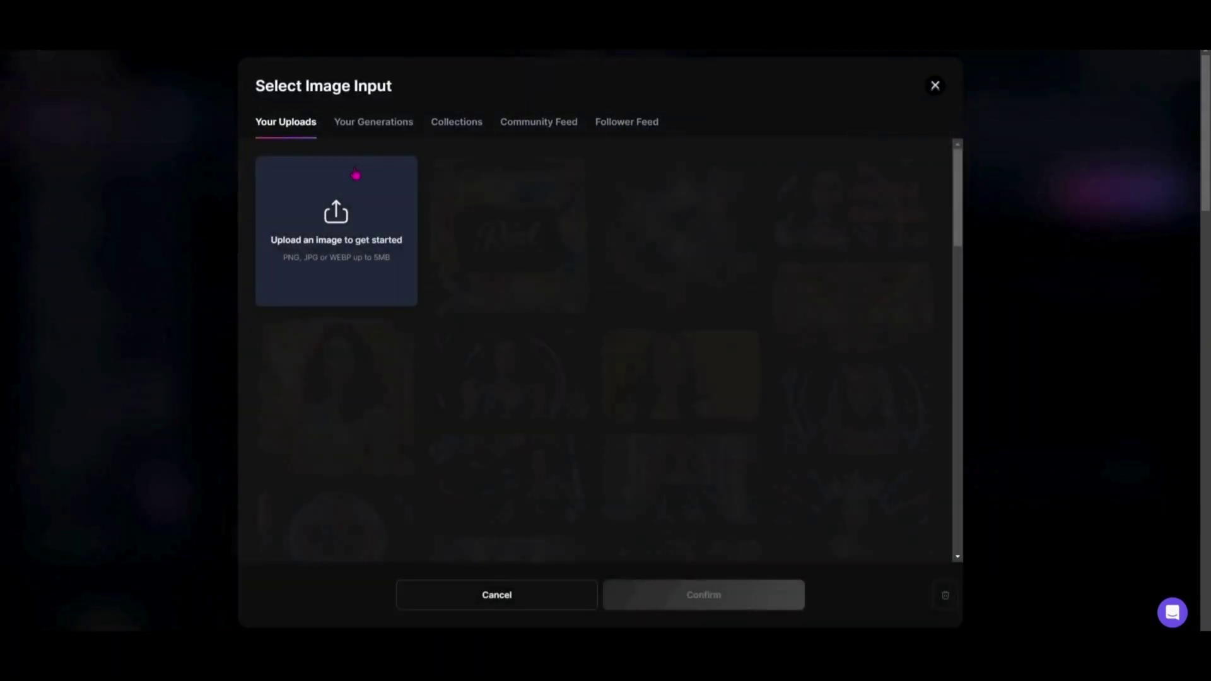
pyautogui.click(387, 126)
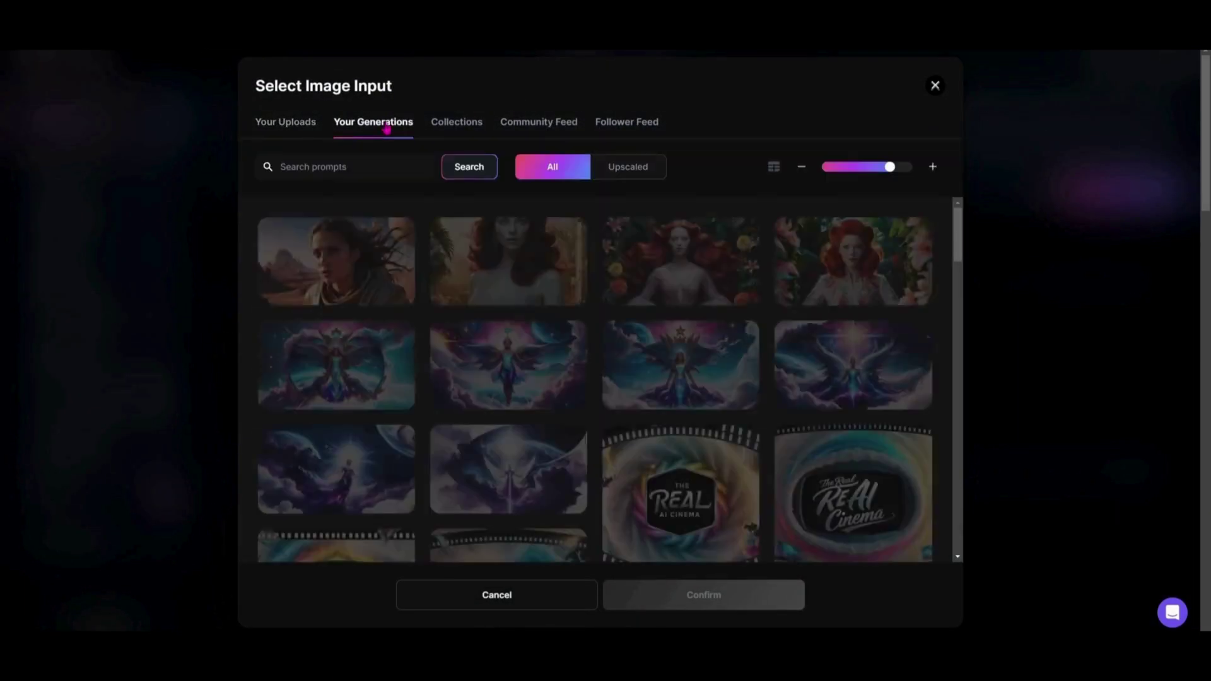
pyautogui.click(380, 166)
pyautogui.write('explorer')
pyautogui.press('Return')
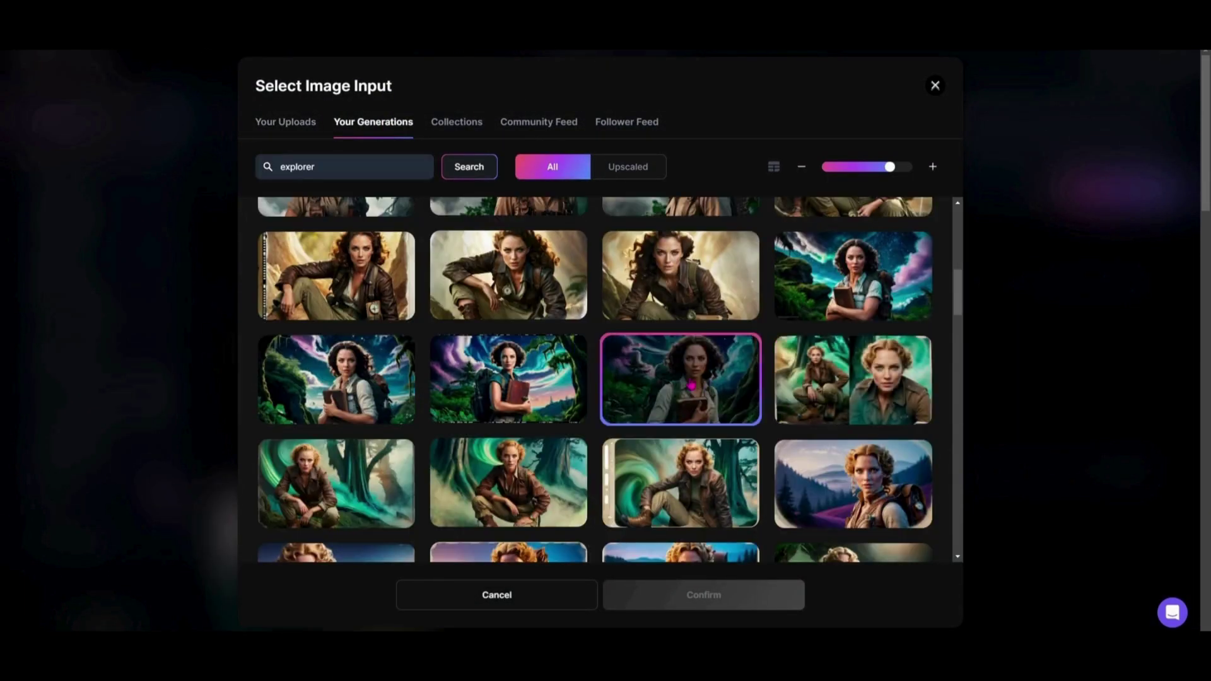
pyautogui.click(680, 379)
pyautogui.click(720, 592)
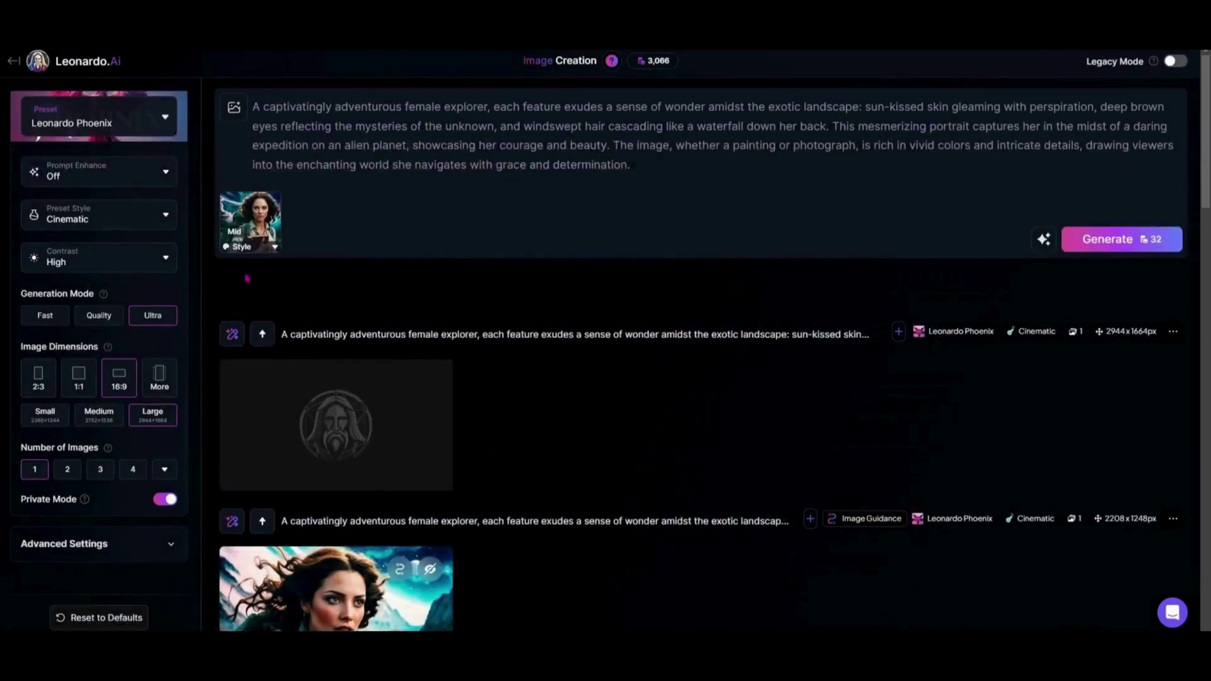
# Set the re-added style reference's strength to High and generate the image in Ultra mode
pyautogui.click(249, 243)
pyautogui.click(325, 316)
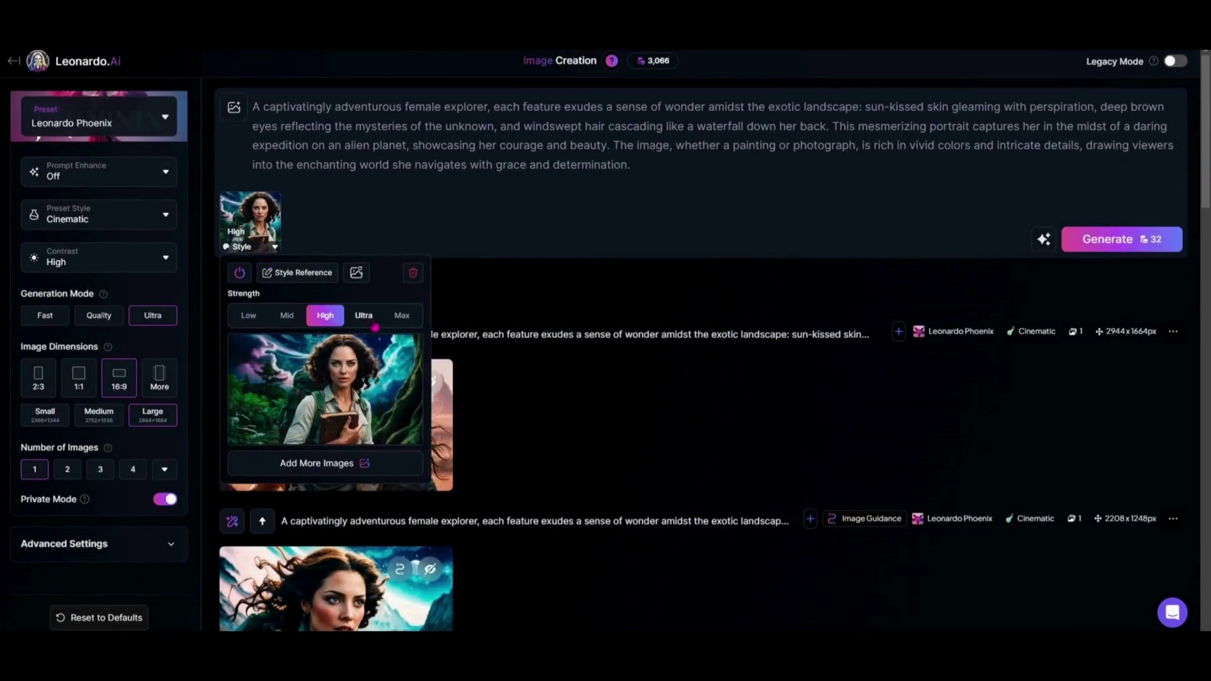
pyautogui.click(1110, 239)
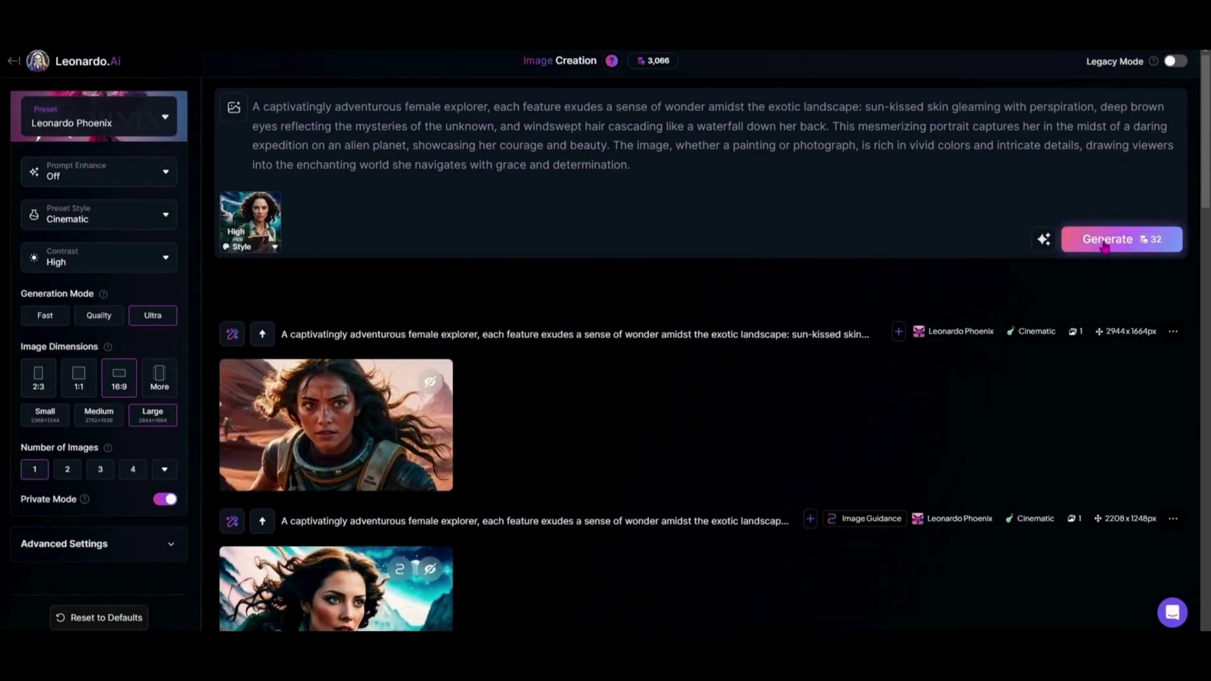
# Open the first generated desert explorer image, made in Quality mode without a style reference, in the enlarged view
pyautogui.scroll(-4, 719, 454)
pyautogui.scroll(-5, 697, 431)
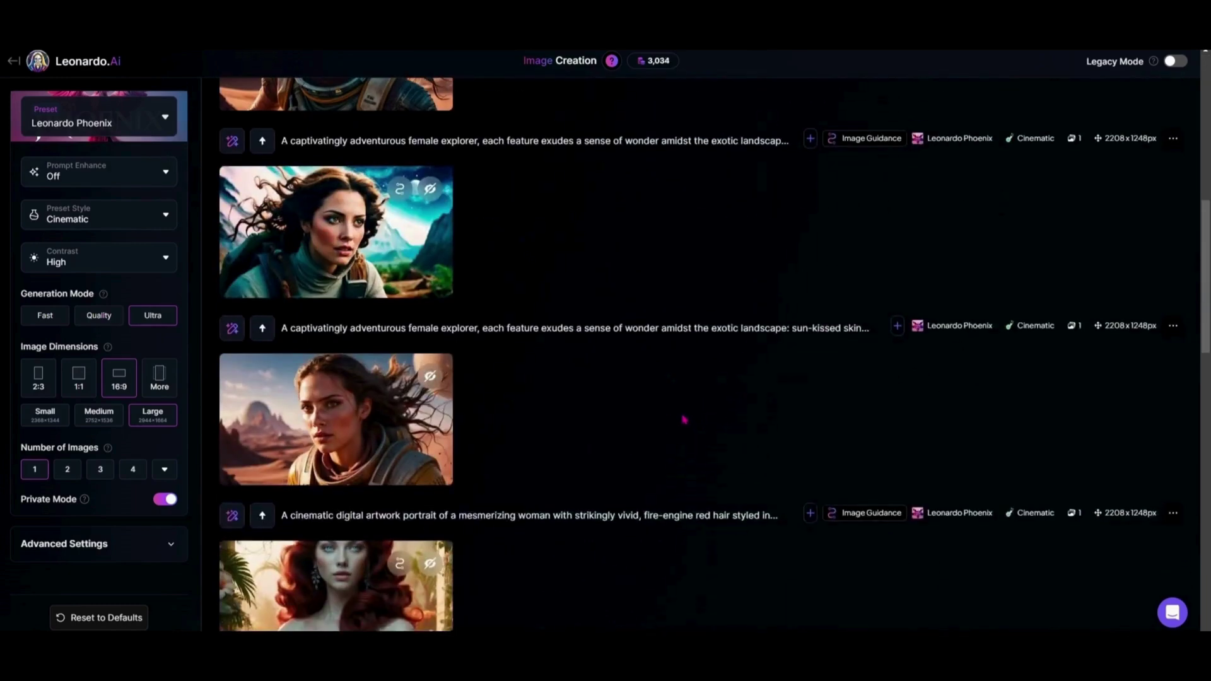
pyautogui.scroll(1, 683, 419)
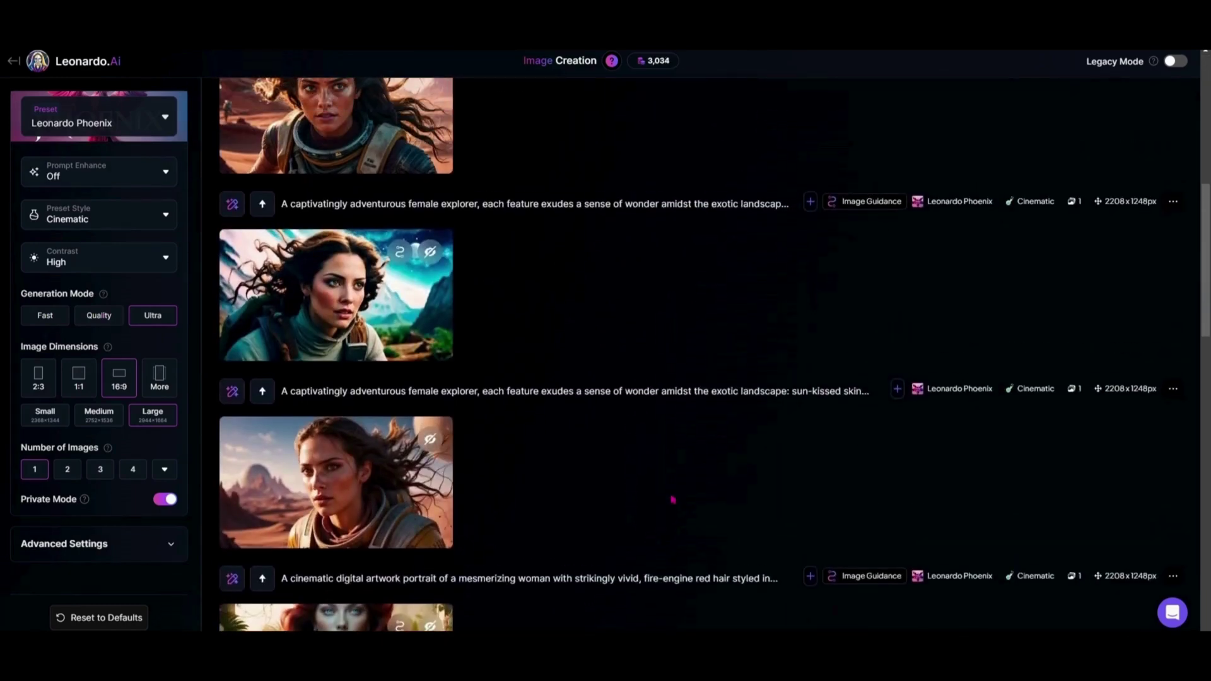
pyautogui.click(352, 482)
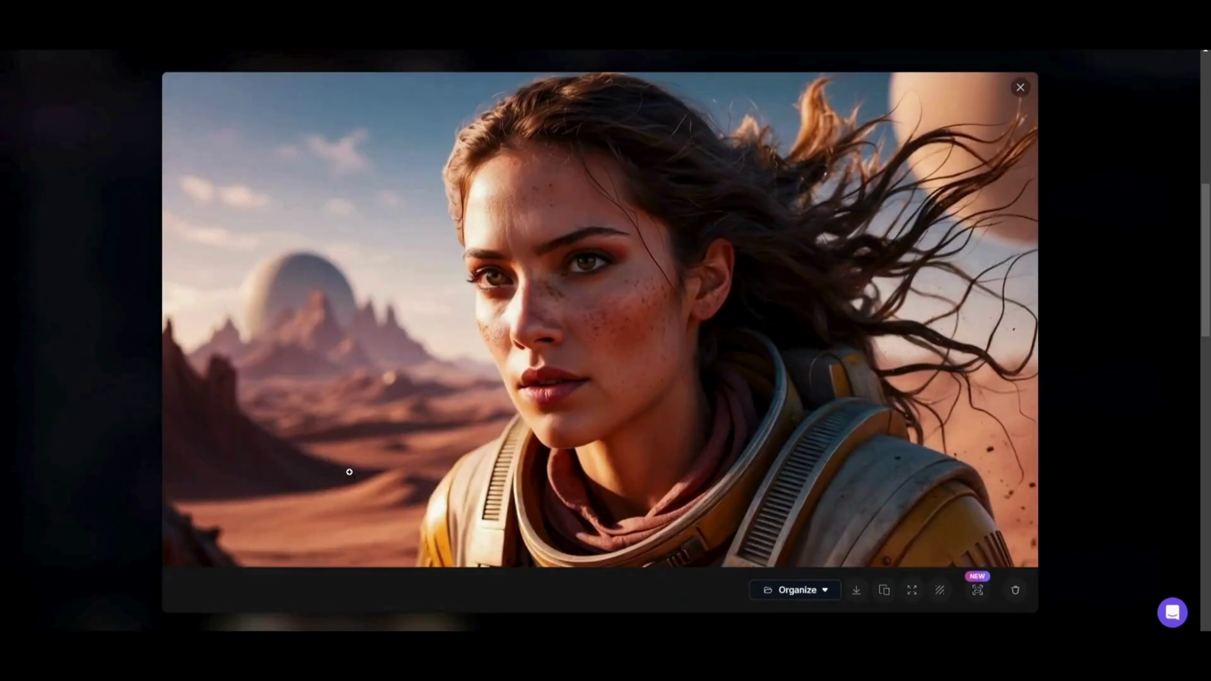
# View the Quality-mode explorer image made with a style reference, and the Ultra-mode desert explorer made without one, in the enlarged view
pyautogui.click(1020, 87)
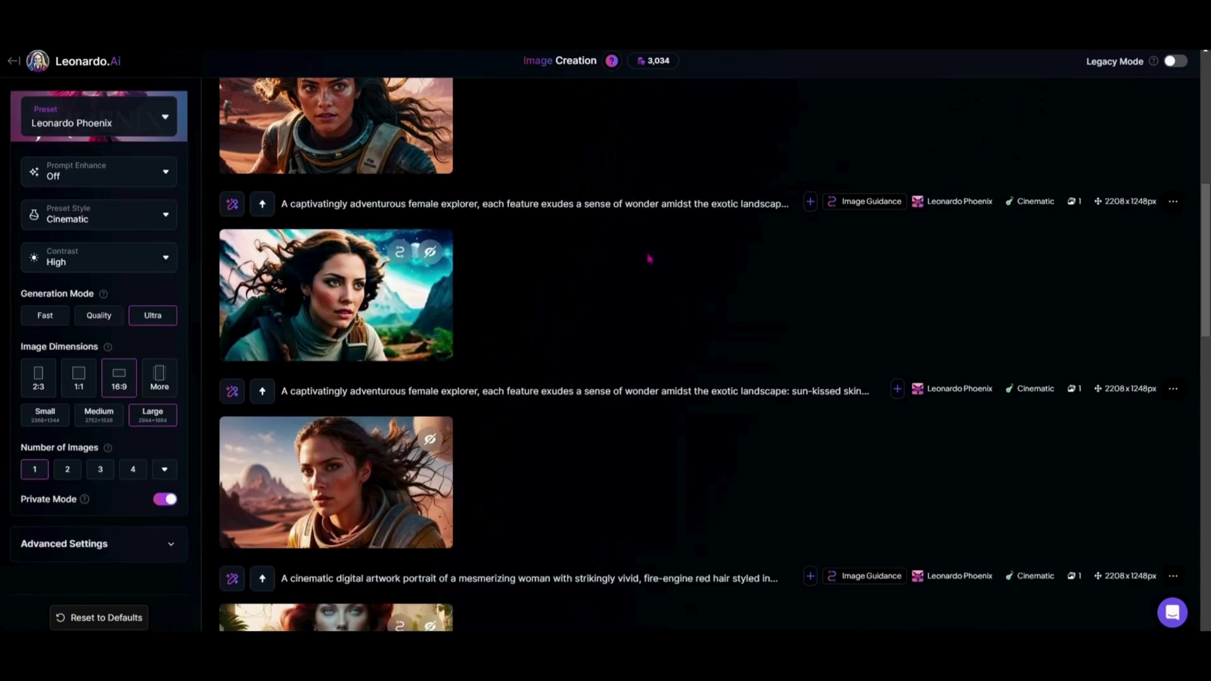
pyautogui.click(329, 271)
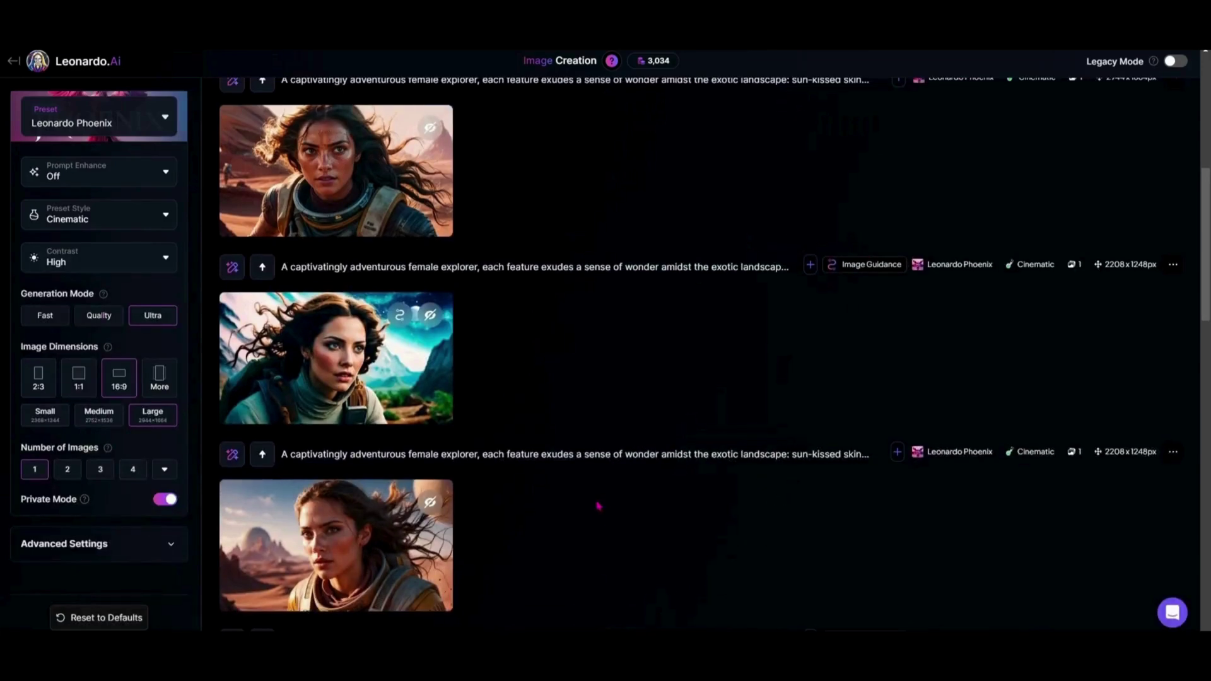
pyautogui.scroll(2, 597, 505)
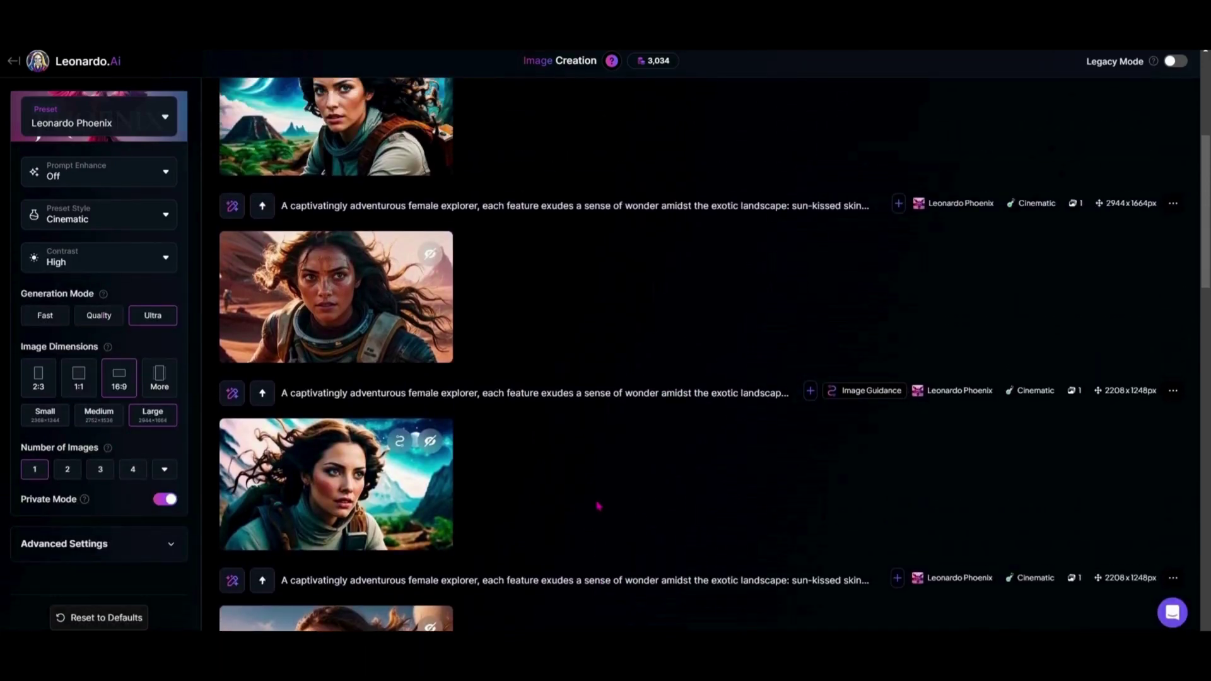
pyautogui.scroll(3, 598, 505)
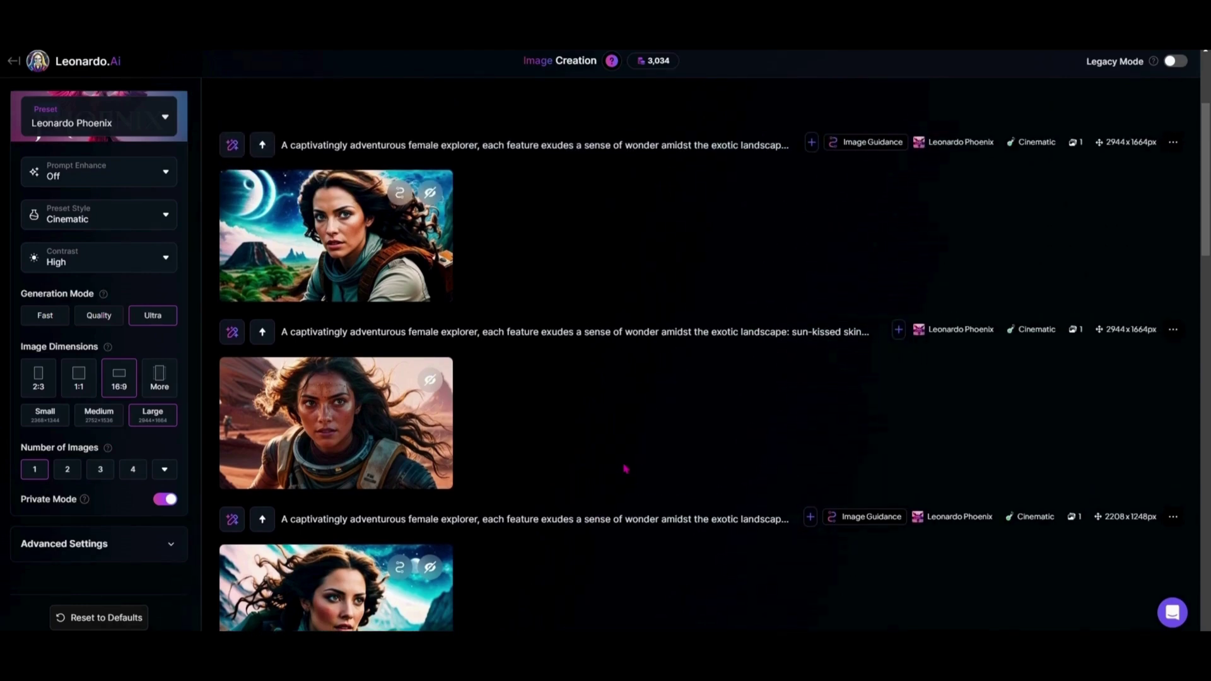
pyautogui.click(385, 415)
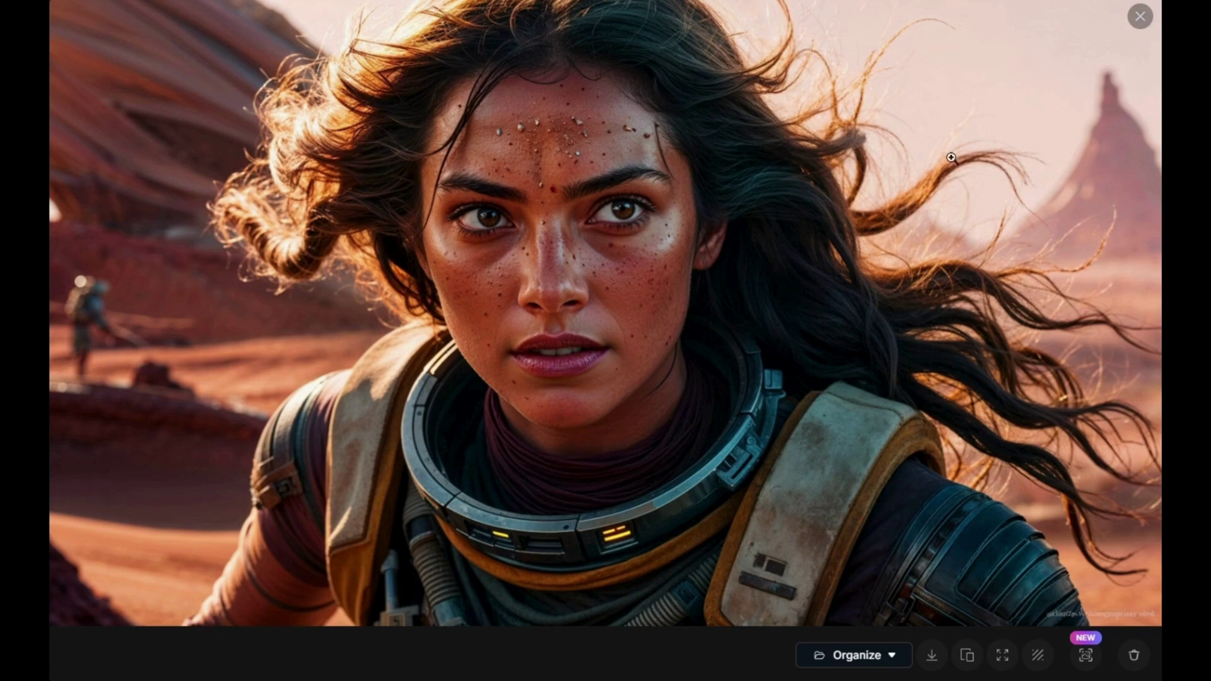
pyautogui.click(653, 208)
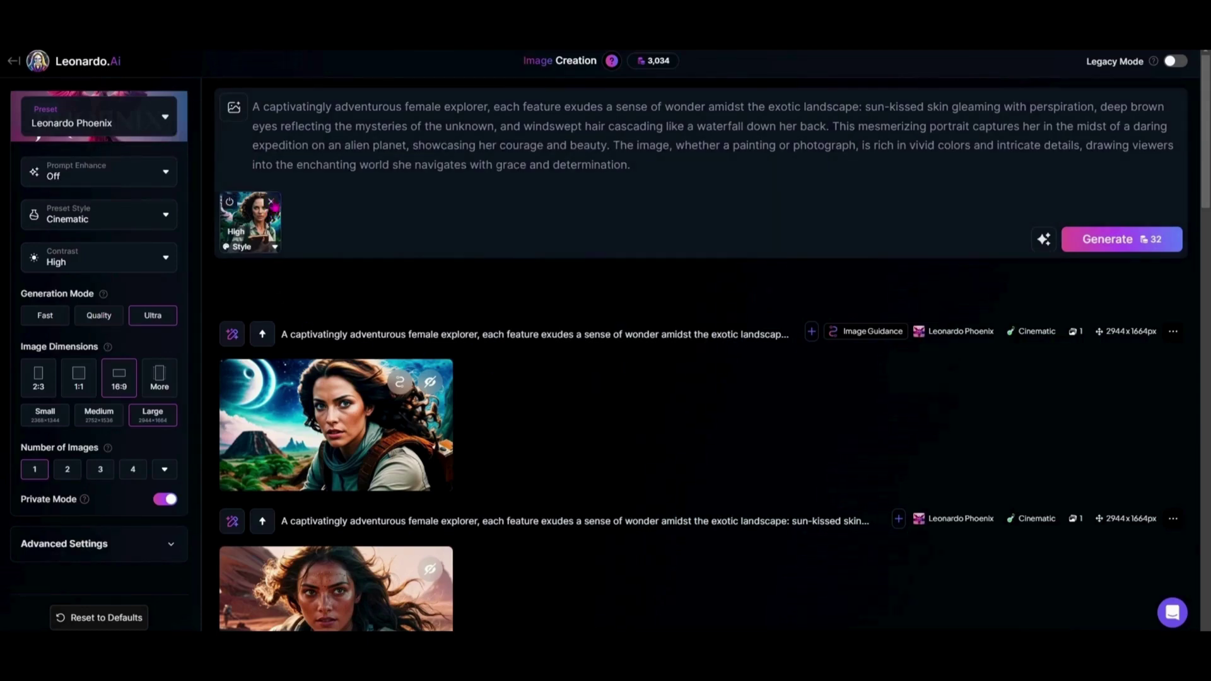
# Replace the current style reference with the silver-haired woman in front of a colorful galaxy from your generations
pyautogui.click(272, 201)
pyautogui.click(234, 107)
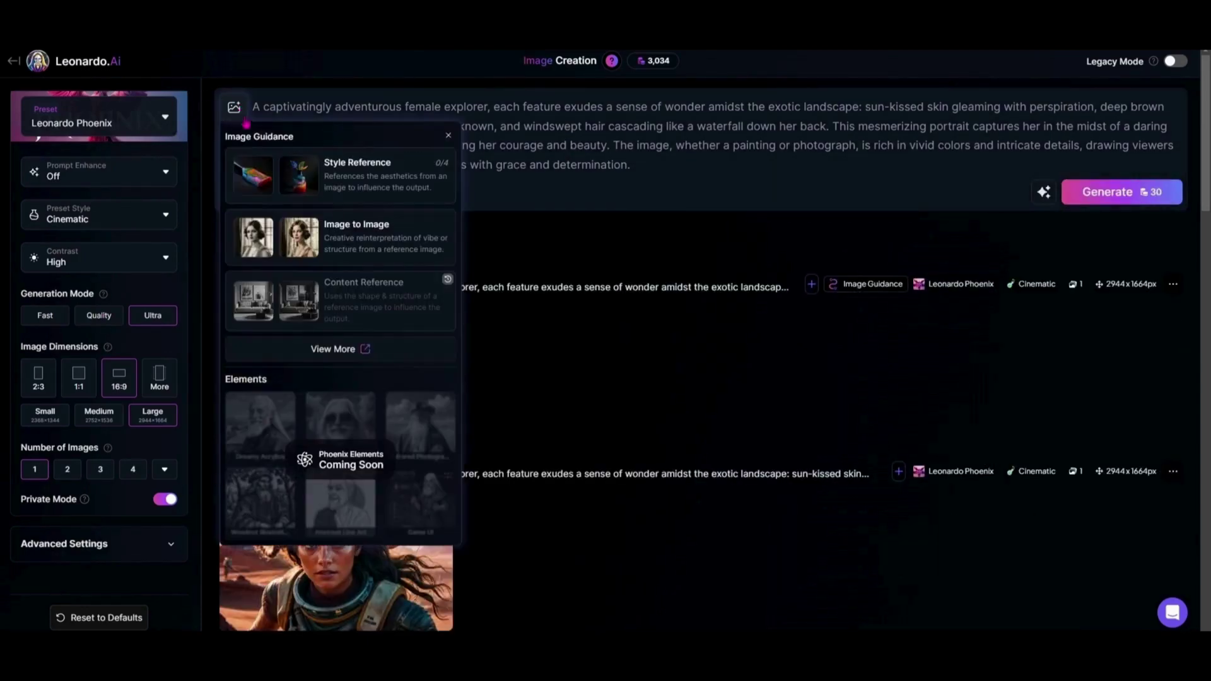
pyautogui.click(360, 179)
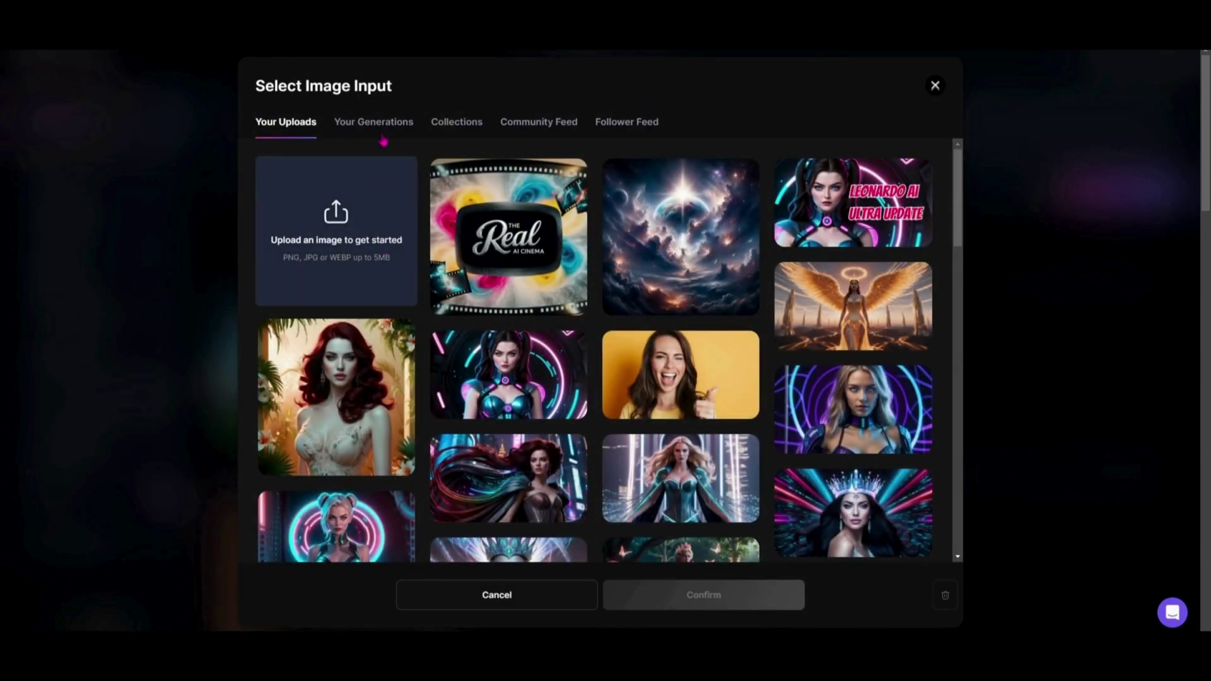
pyautogui.click(365, 123)
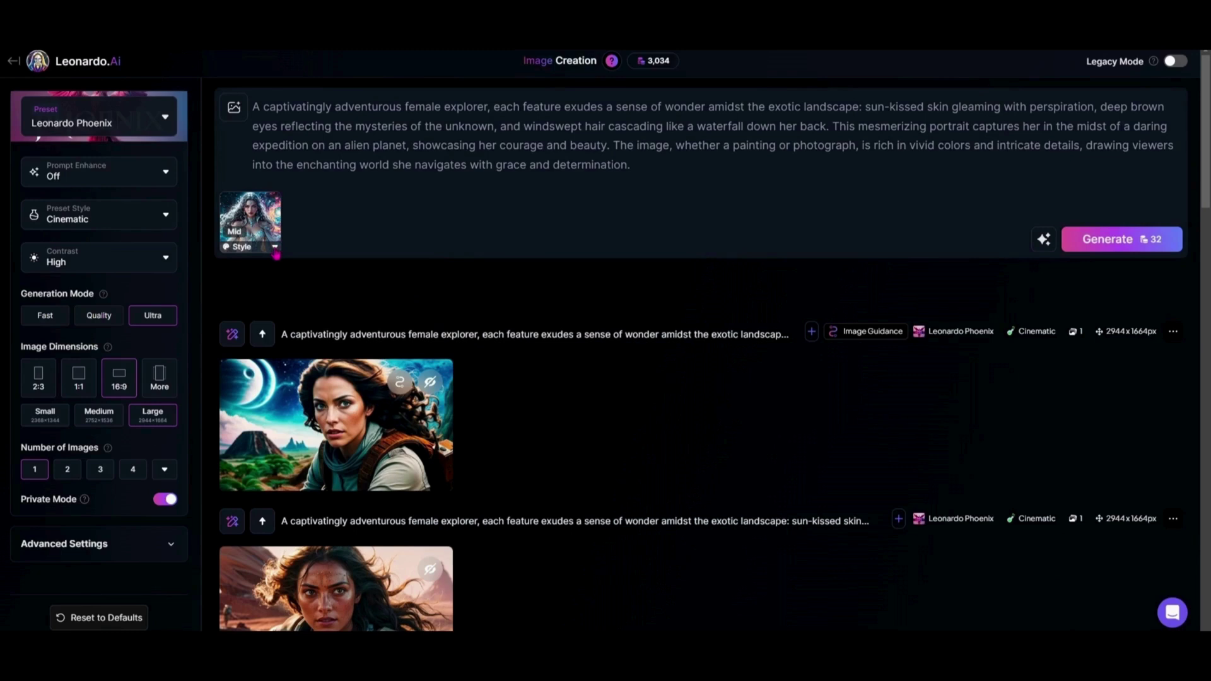
# Set the strength of the silver-haired woman style reference to Ultra
pyautogui.click(275, 249)
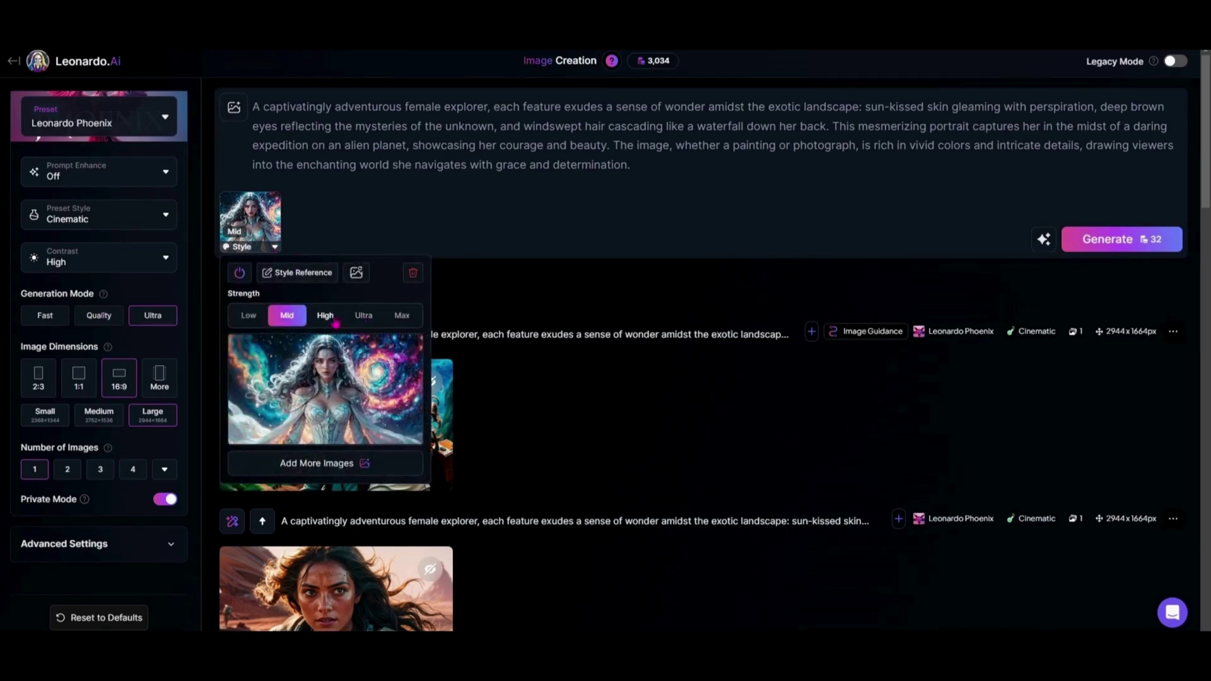
pyautogui.click(363, 315)
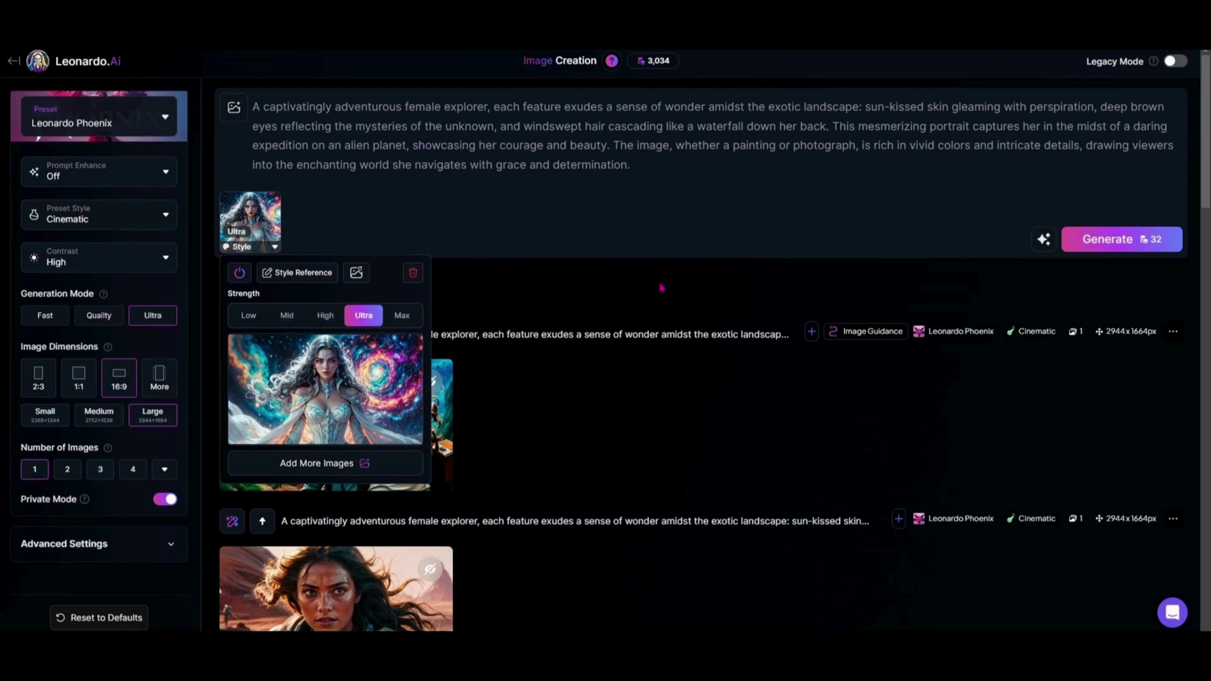
pyautogui.click(545, 284)
# Add the dark-haired explorer holding a book as a second Style Reference from your generations
pyautogui.click(234, 107)
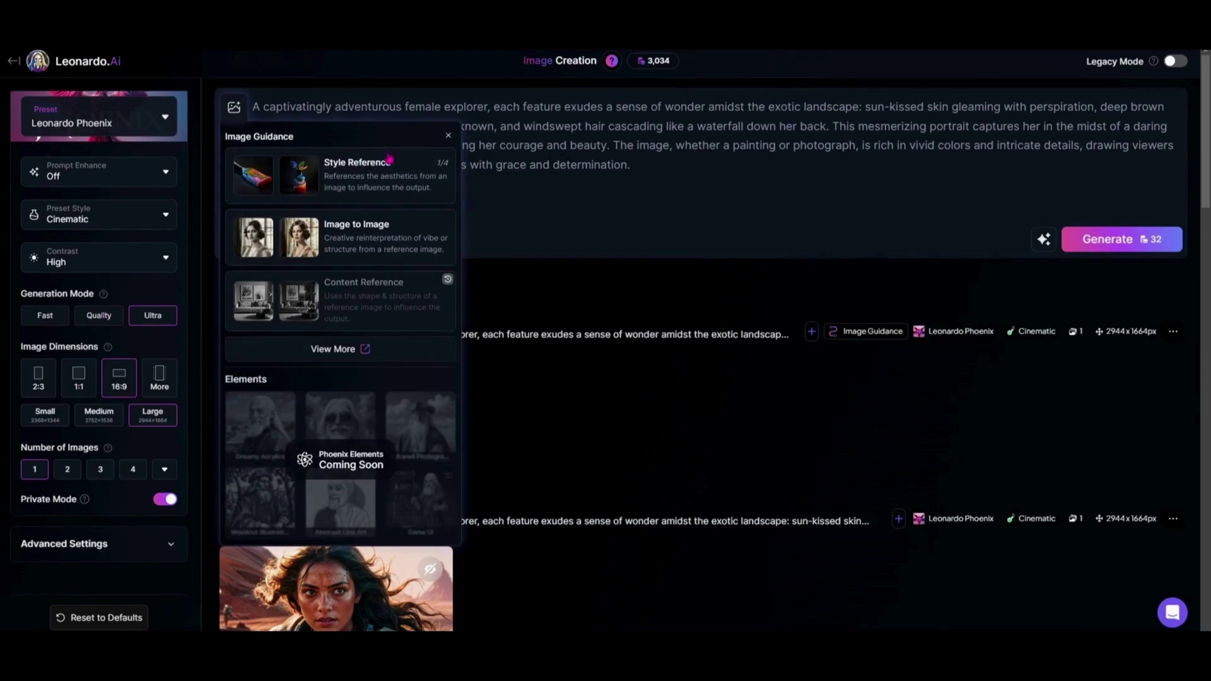
pyautogui.click(390, 189)
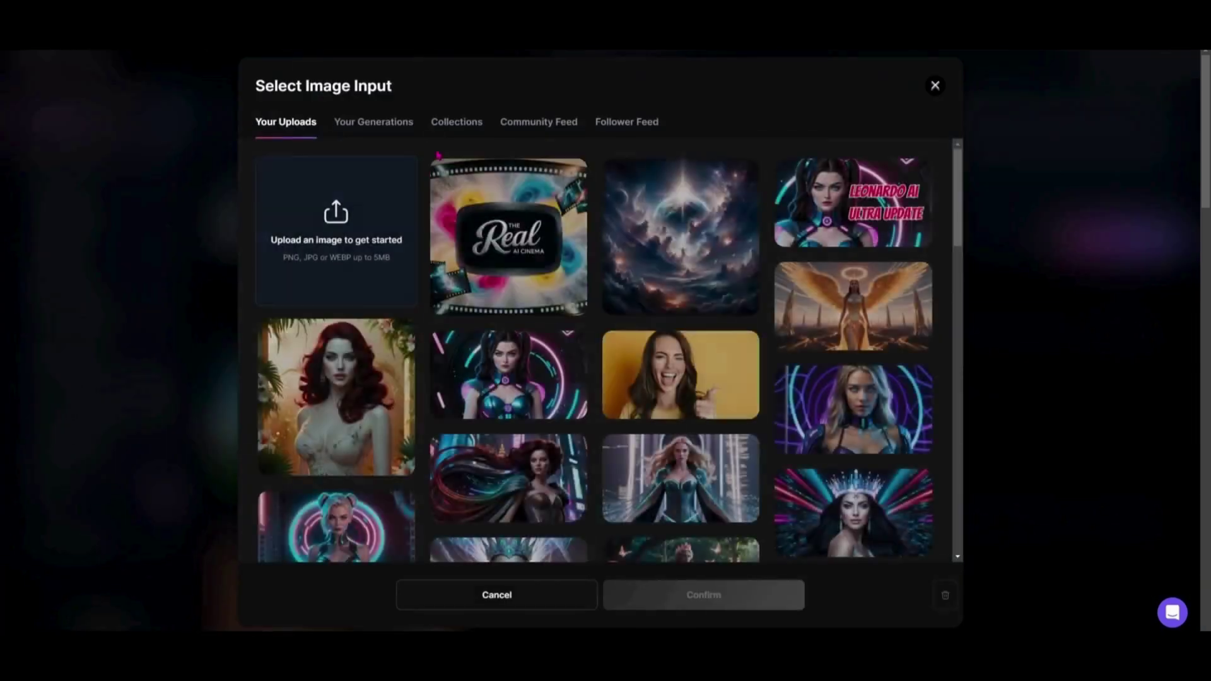
pyautogui.click(397, 129)
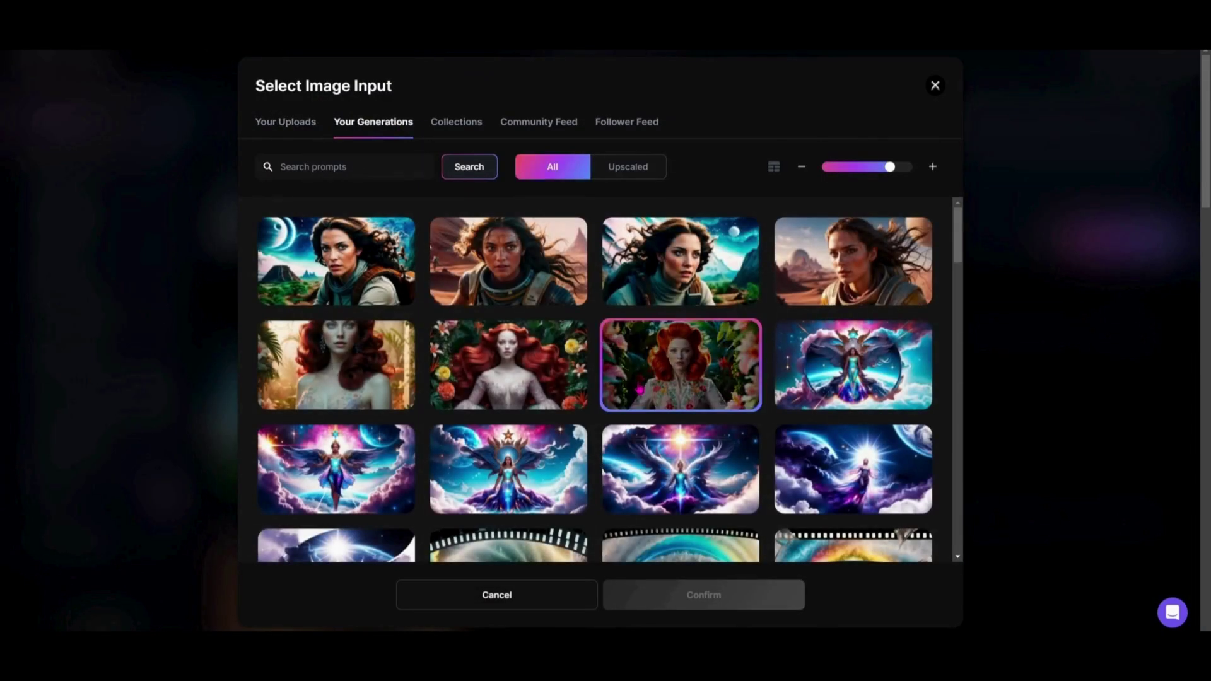
pyautogui.scroll(-2, 640, 390)
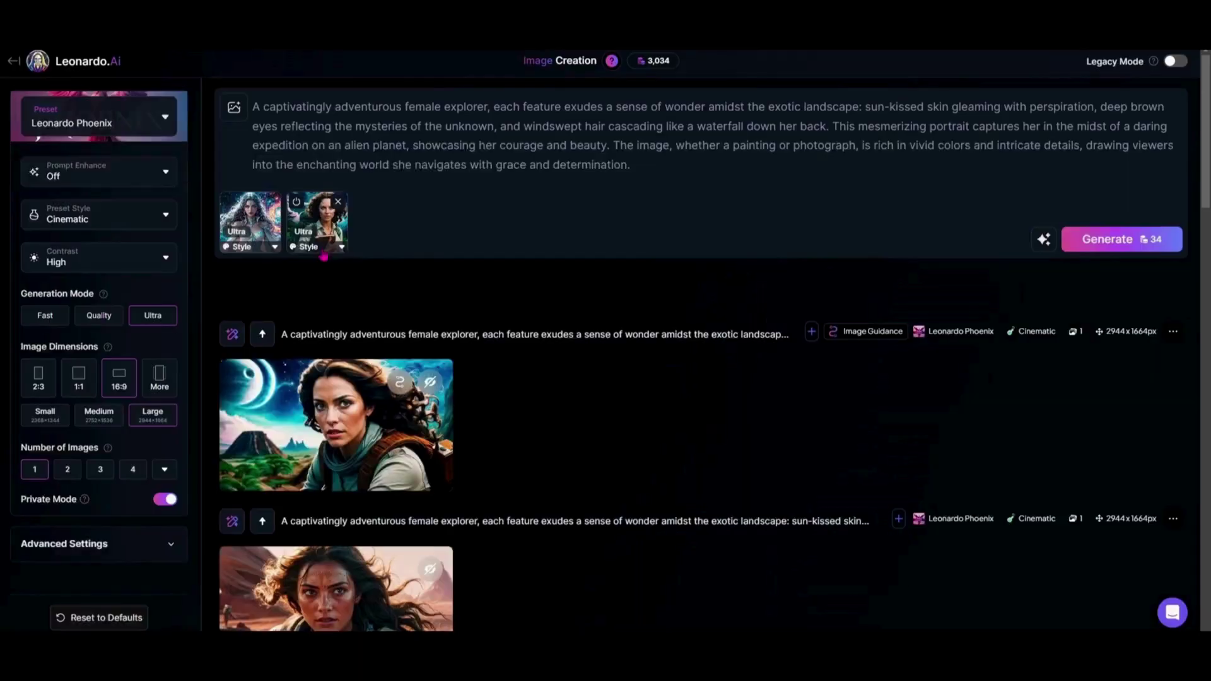
pyautogui.click(513, 418)
# Set the second style reference's Image Influence to 0.40
pyautogui.click(328, 251)
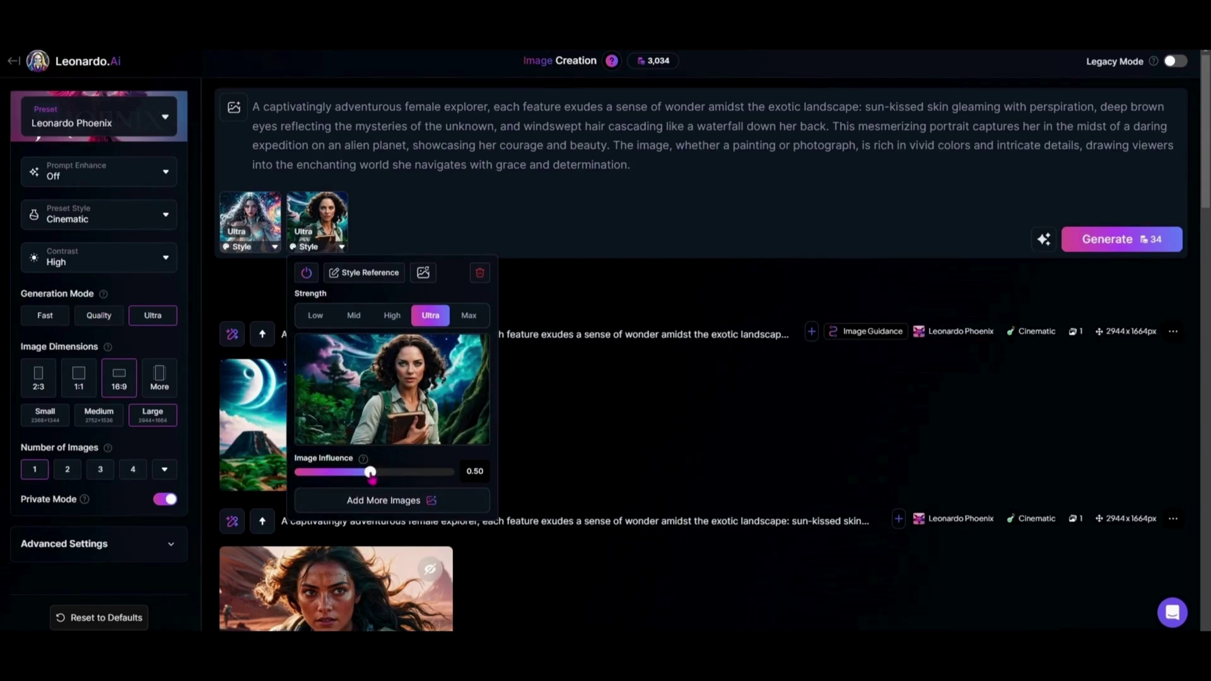
pyautogui.moveTo(372, 479); pyautogui.dragTo(354, 473)
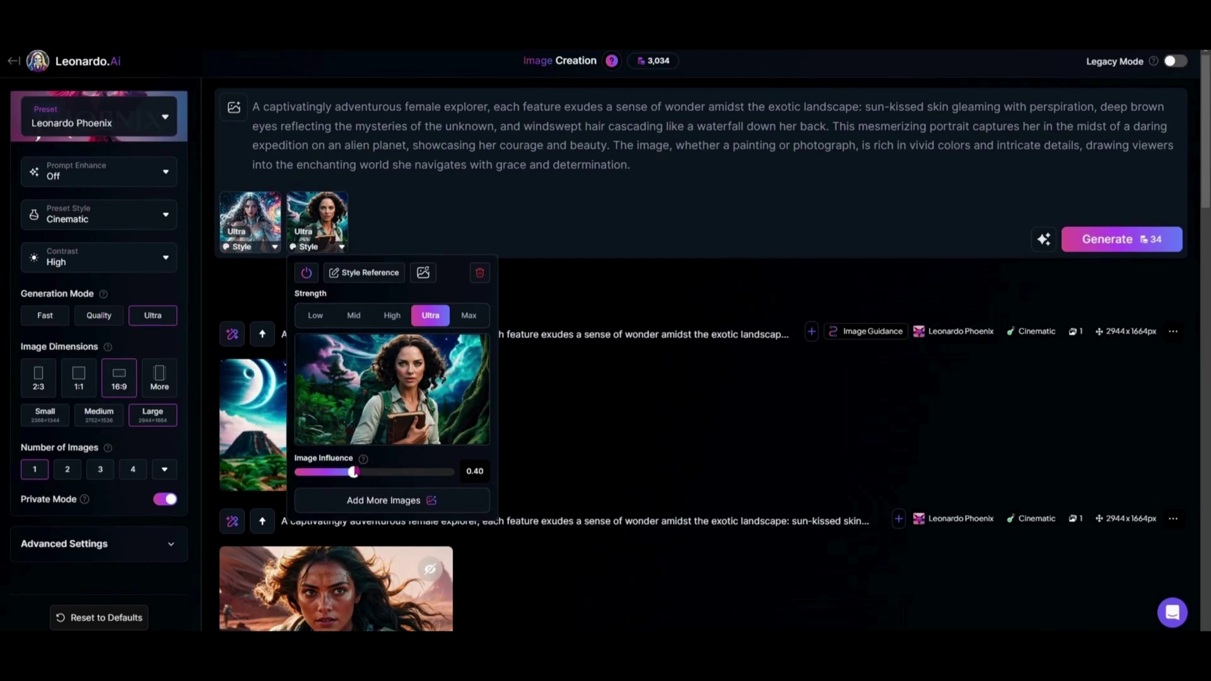
pyautogui.click(565, 423)
# Generate the explorer image in Ultra mode with the two style references and open the result in the enlarged view
pyautogui.click(233, 107)
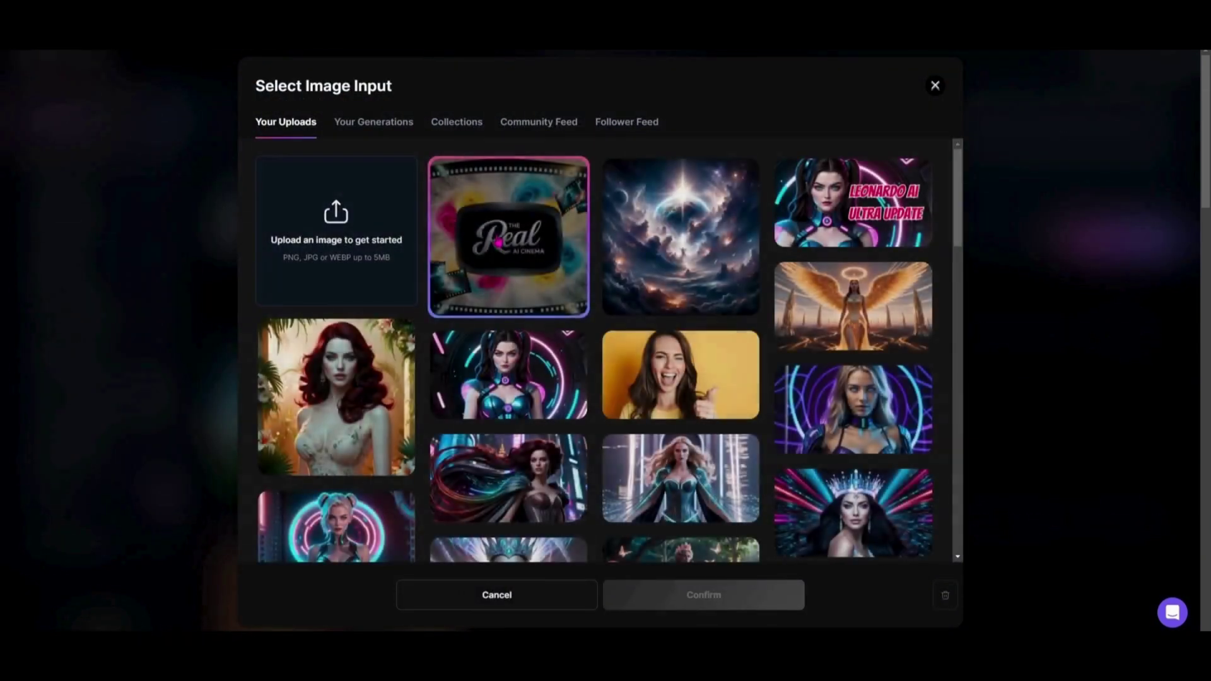
pyautogui.click(936, 87)
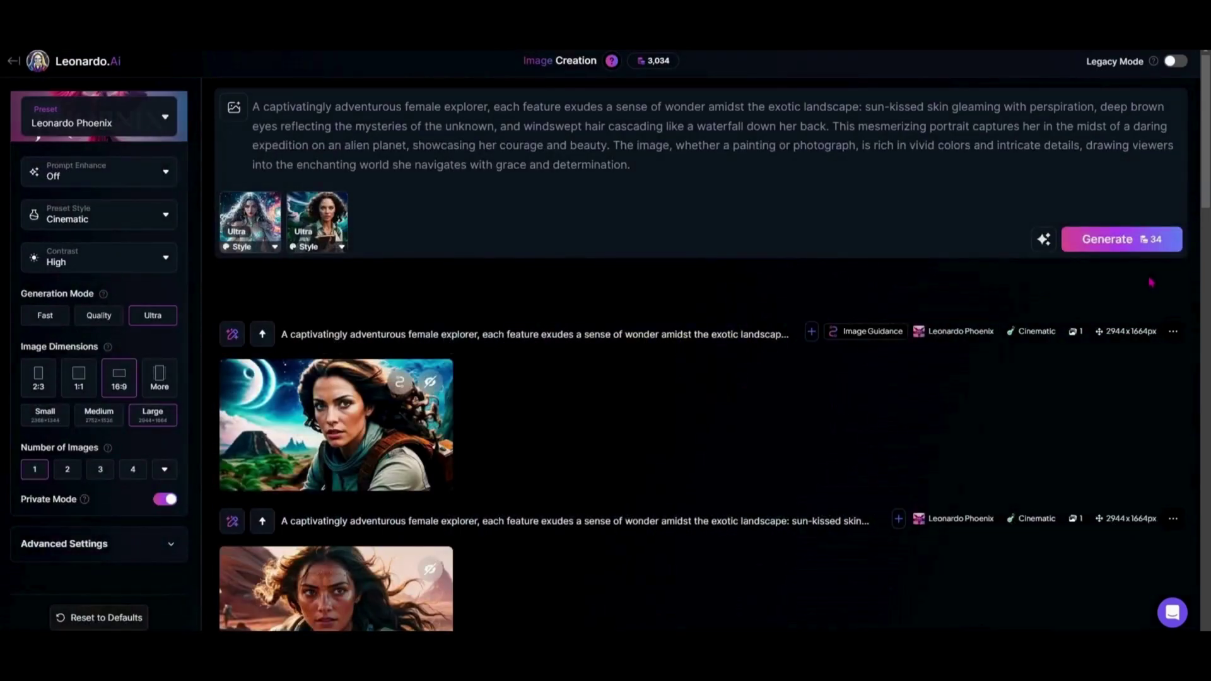
pyautogui.click(1124, 243)
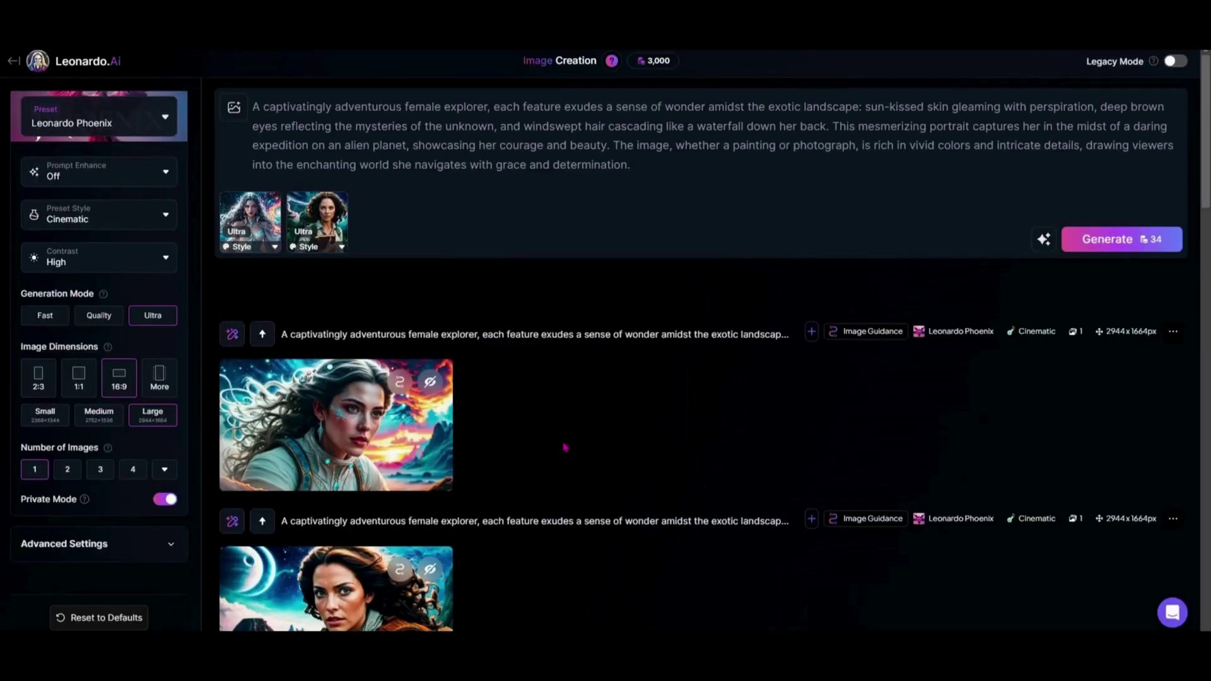
pyautogui.click(347, 384)
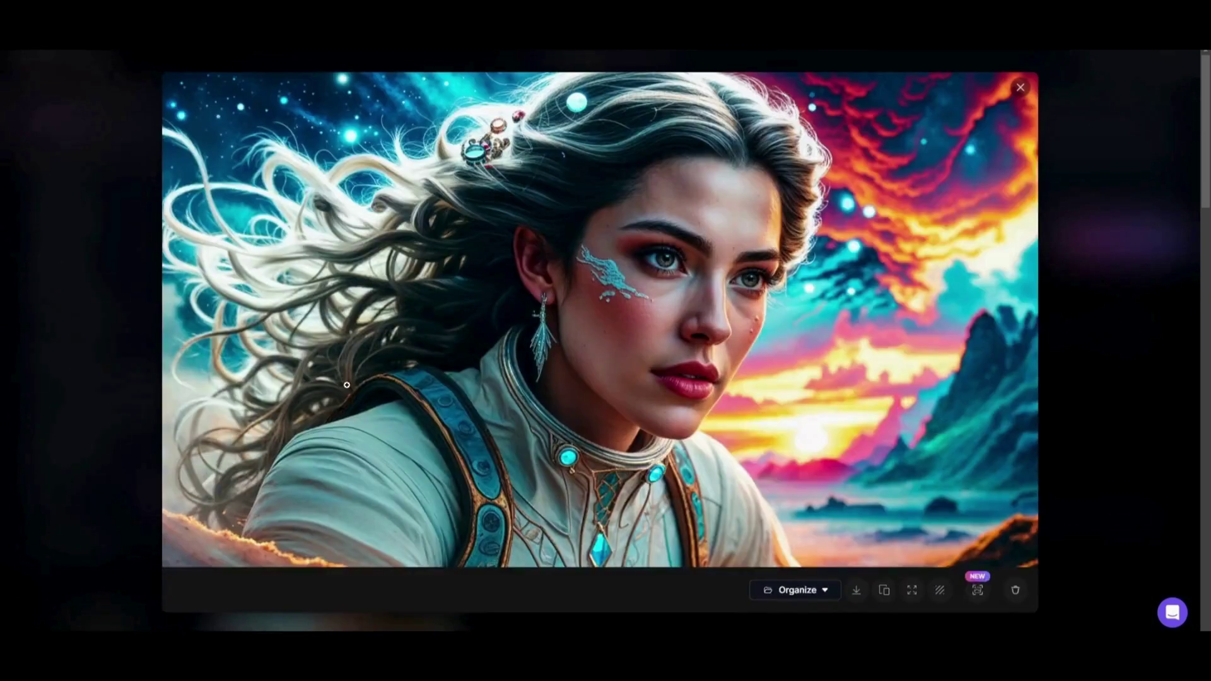
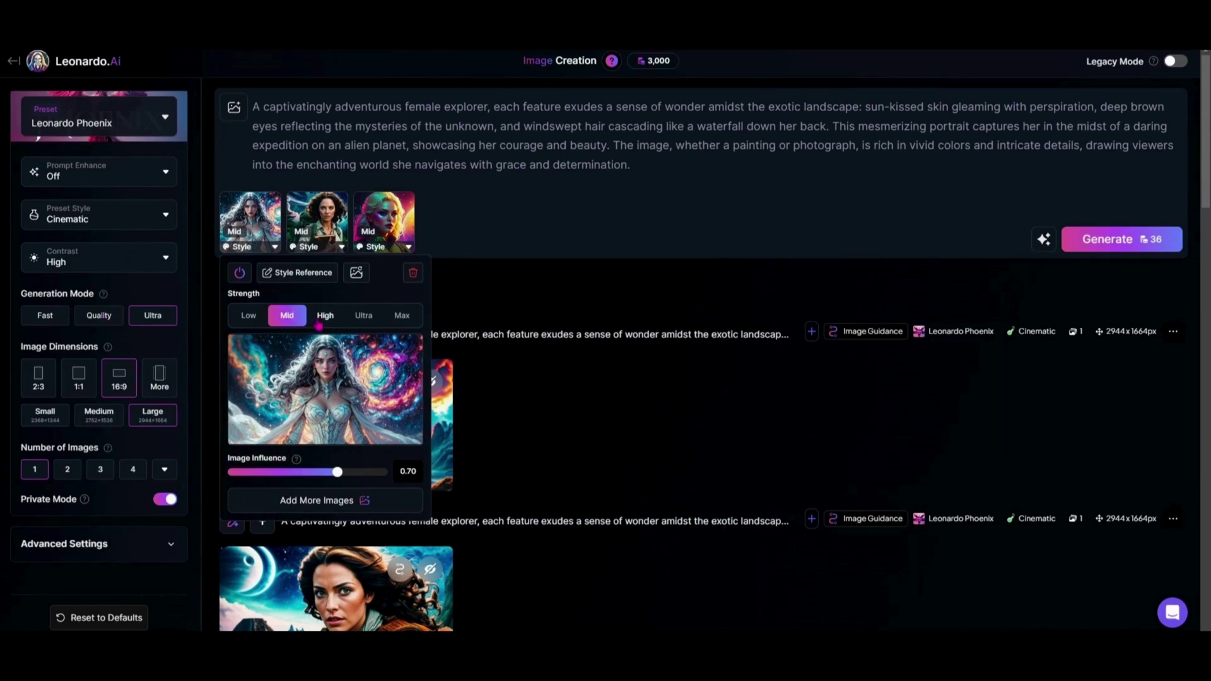
# Set the strength of the three style references to High and the third reference's Image Influence to 0.30
pyautogui.click(320, 323)
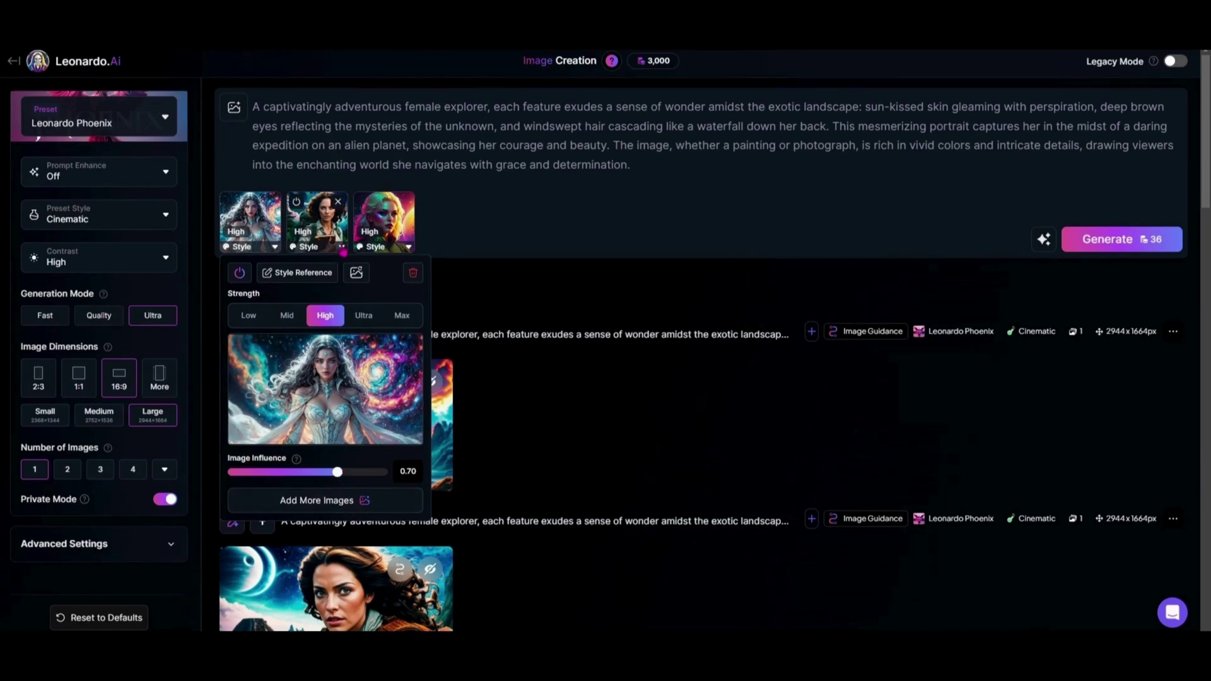
pyautogui.click(342, 246)
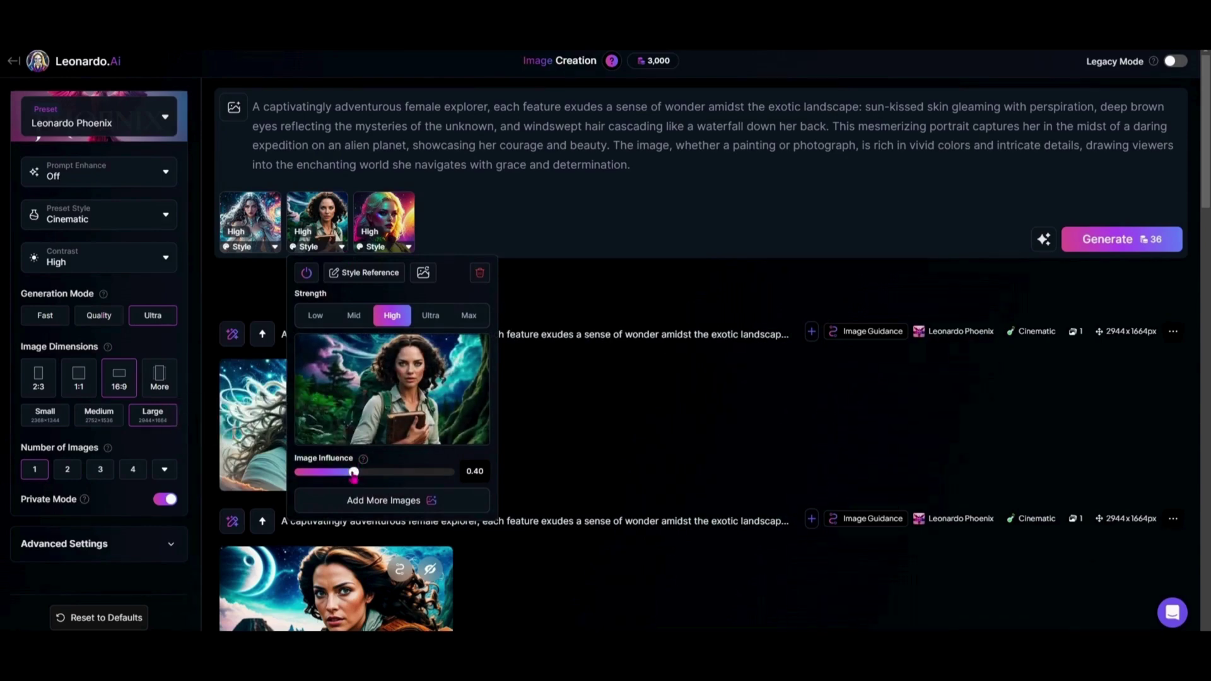
pyautogui.click(408, 246)
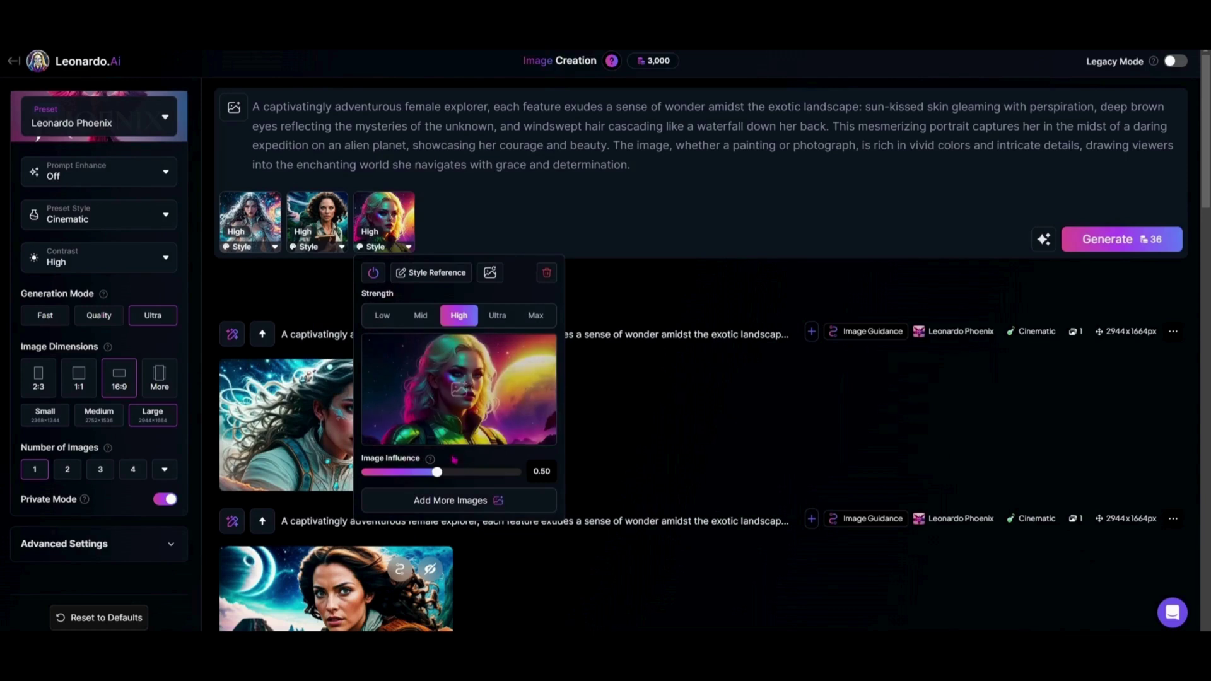
pyautogui.moveTo(437, 473); pyautogui.dragTo(405, 485)
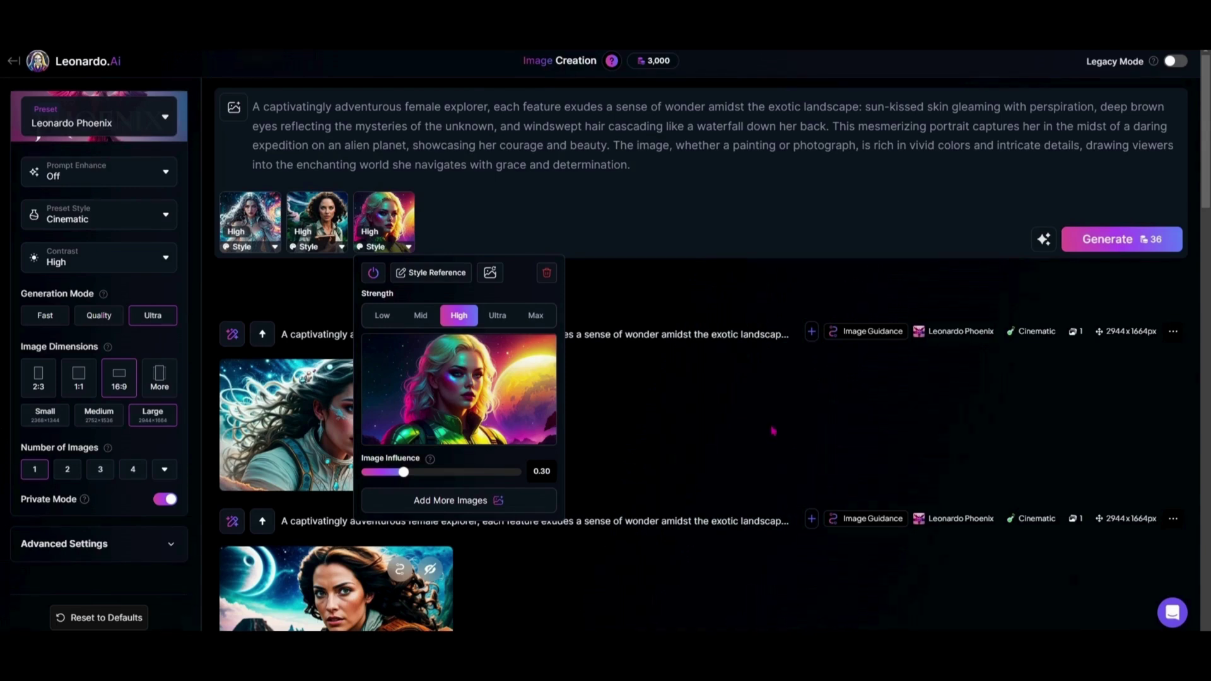
pyautogui.click(773, 431)
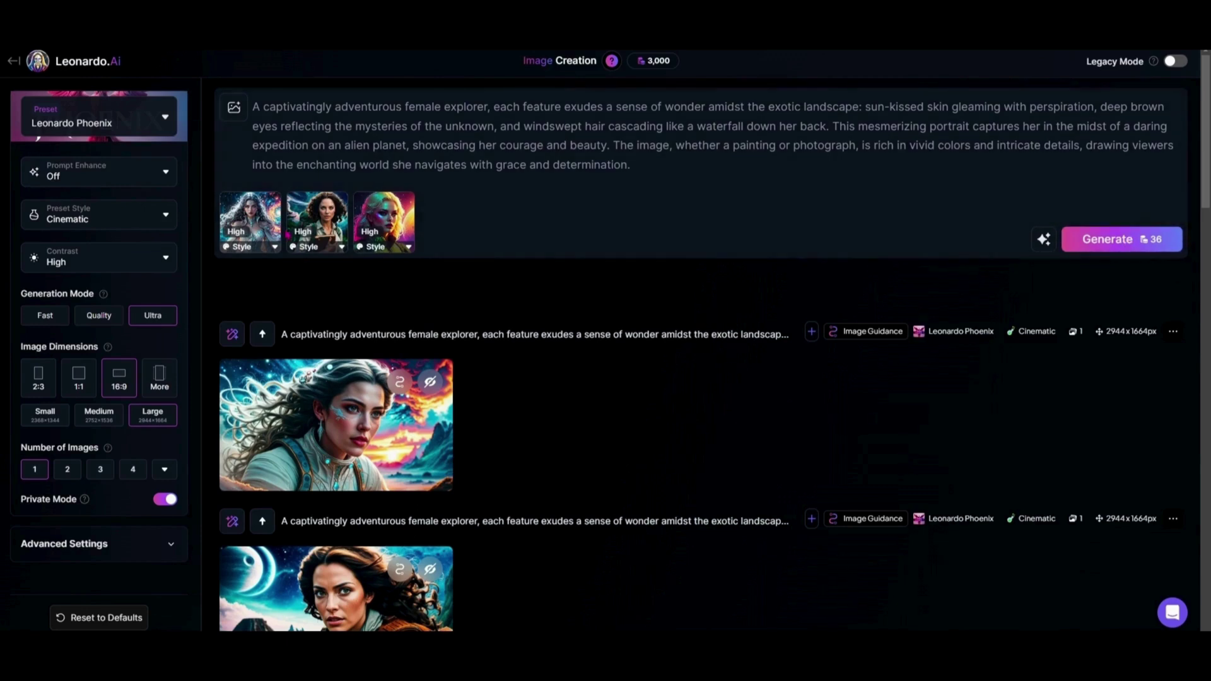
# Generate the explorer image with the three style references and open the result in the enlarged view
pyautogui.click(1112, 246)
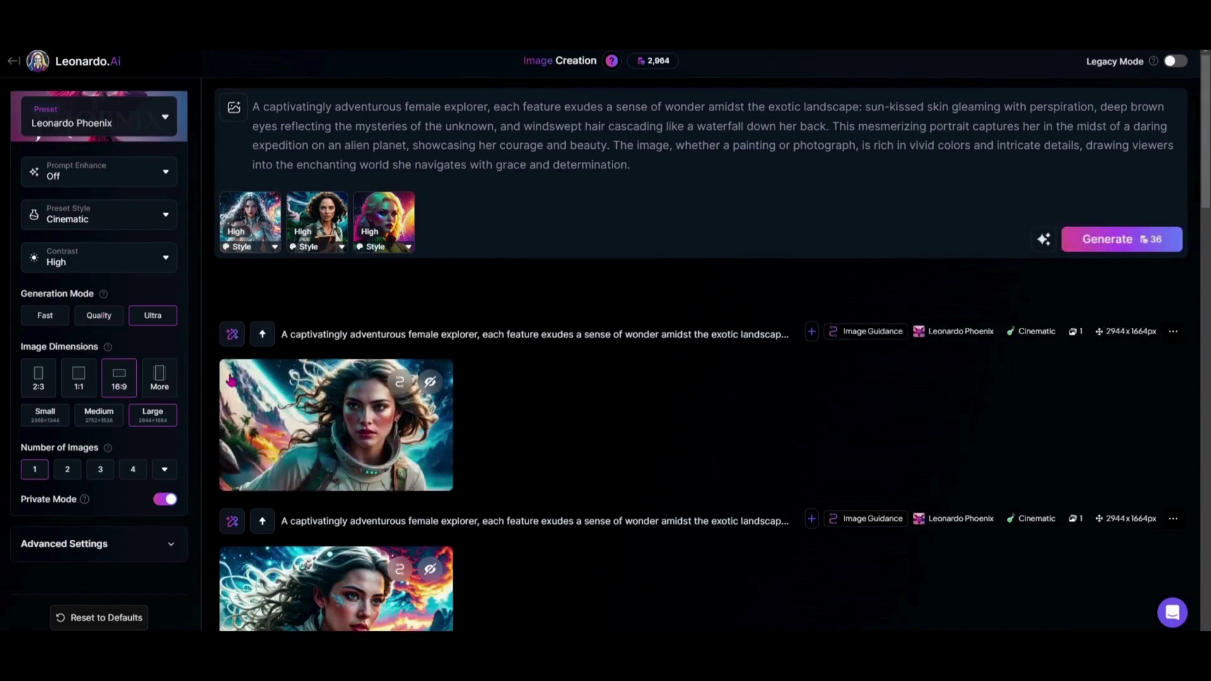
pyautogui.click(277, 400)
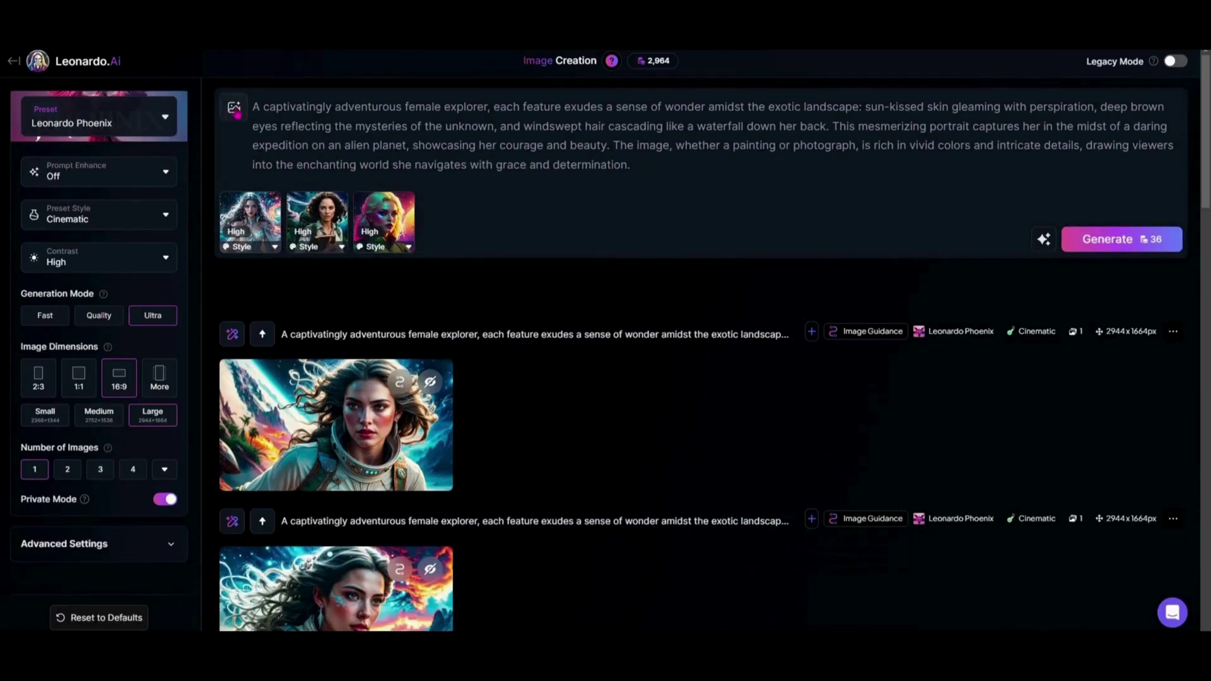
# Add a fourth style reference from the 16:9 Images collection, using the blonde woman in pale armour before a teal planet
pyautogui.click(237, 115)
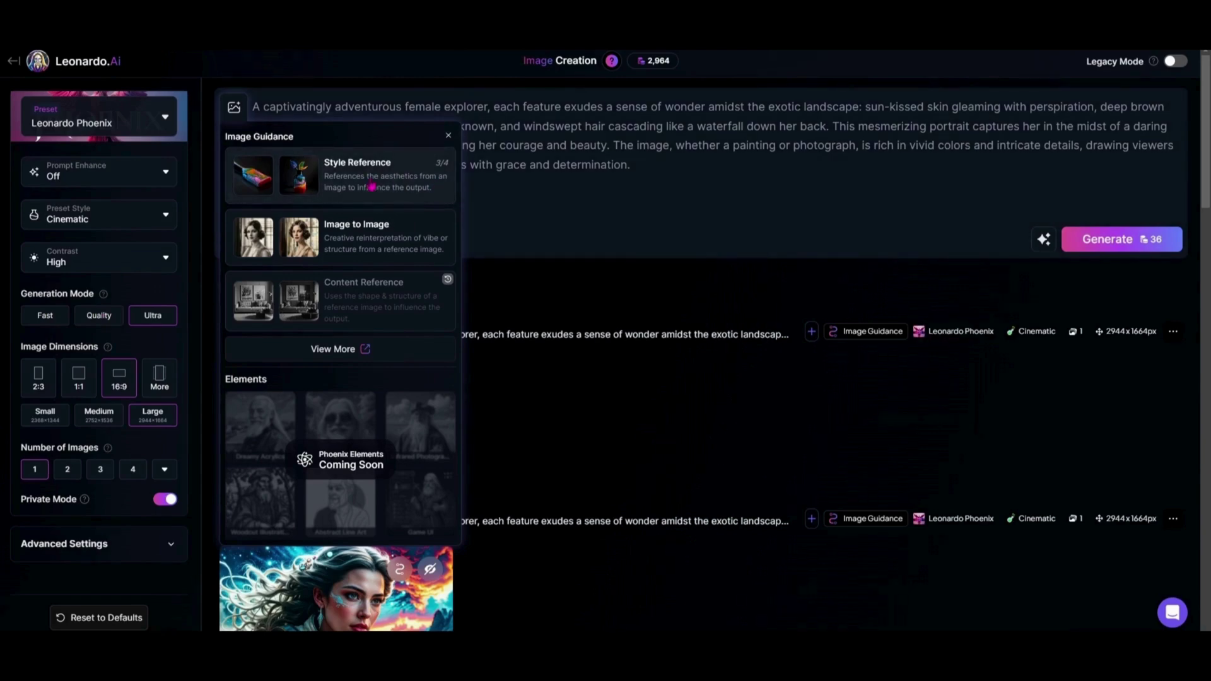
pyautogui.click(382, 187)
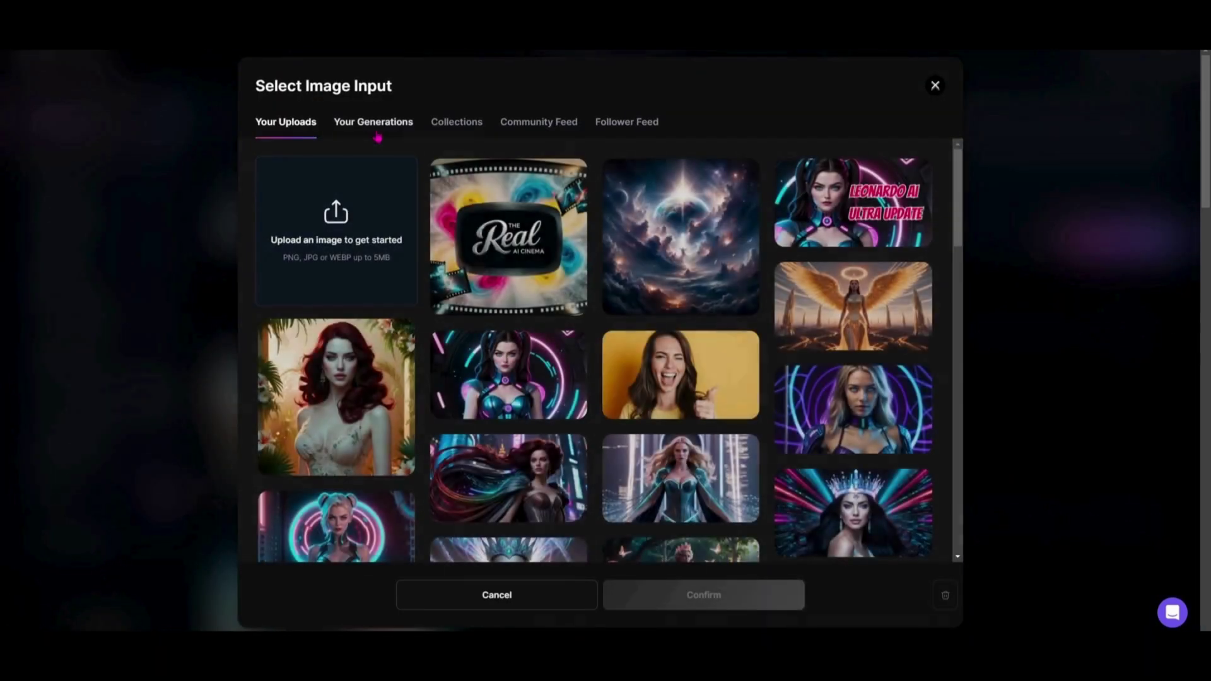
pyautogui.click(381, 121)
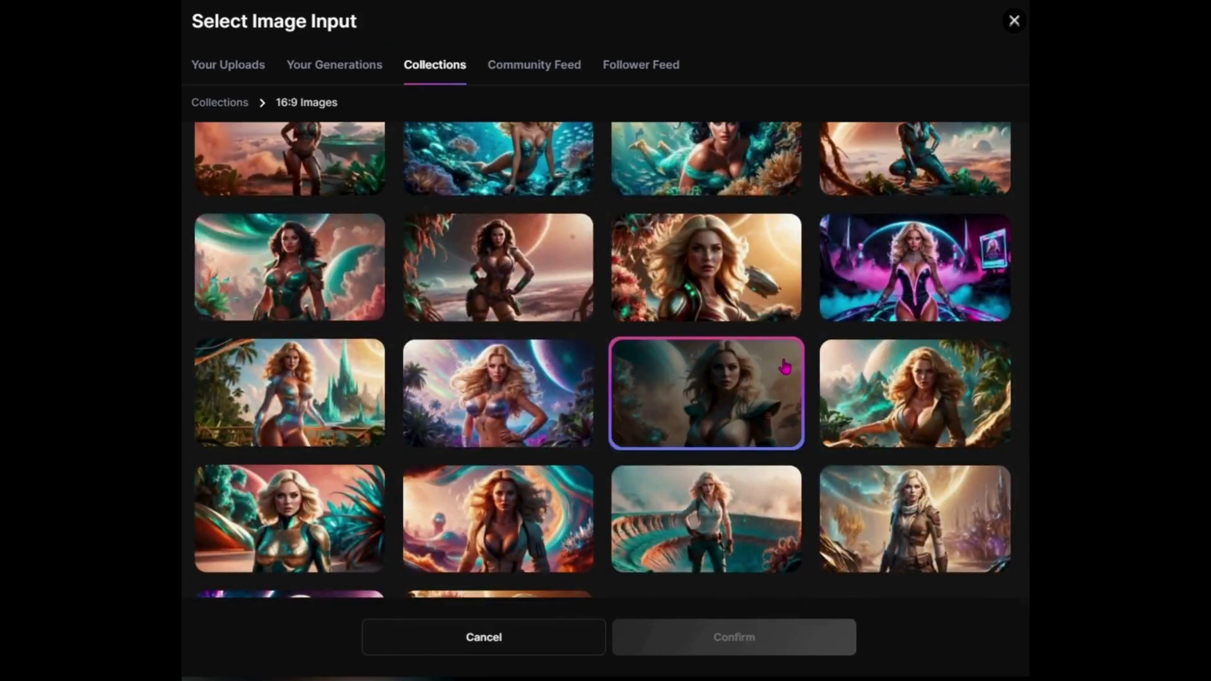
pyautogui.scroll(-1, 774, 395)
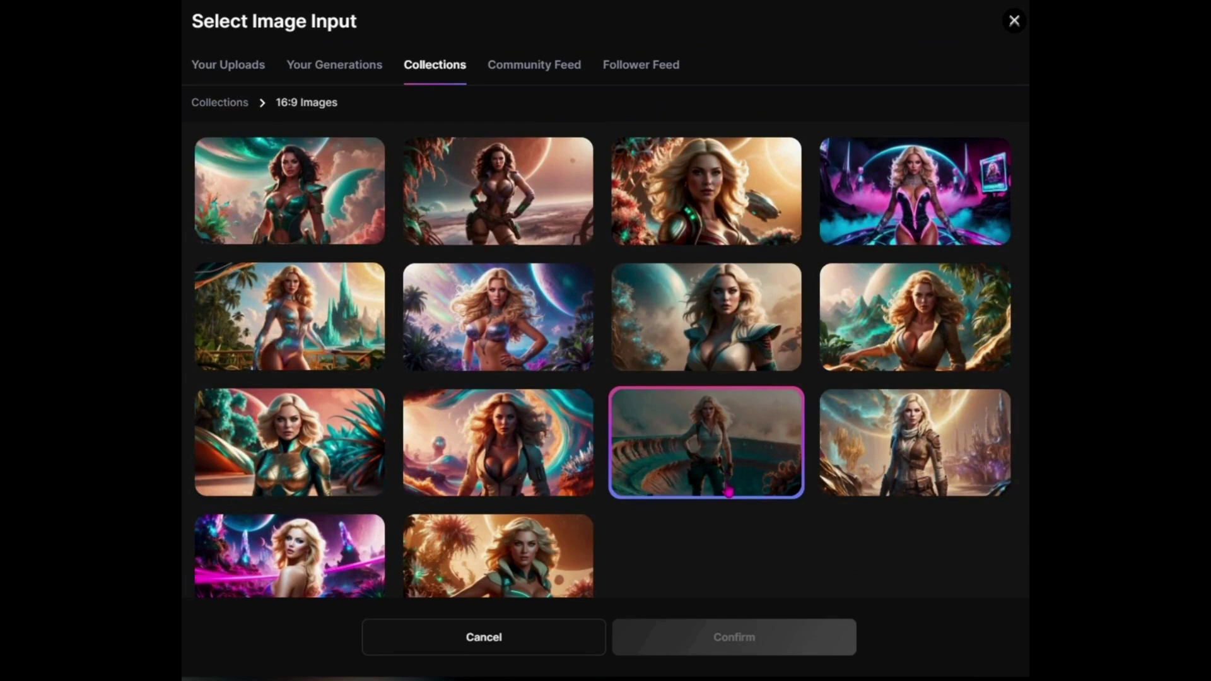
pyautogui.scroll(-1, 727, 494)
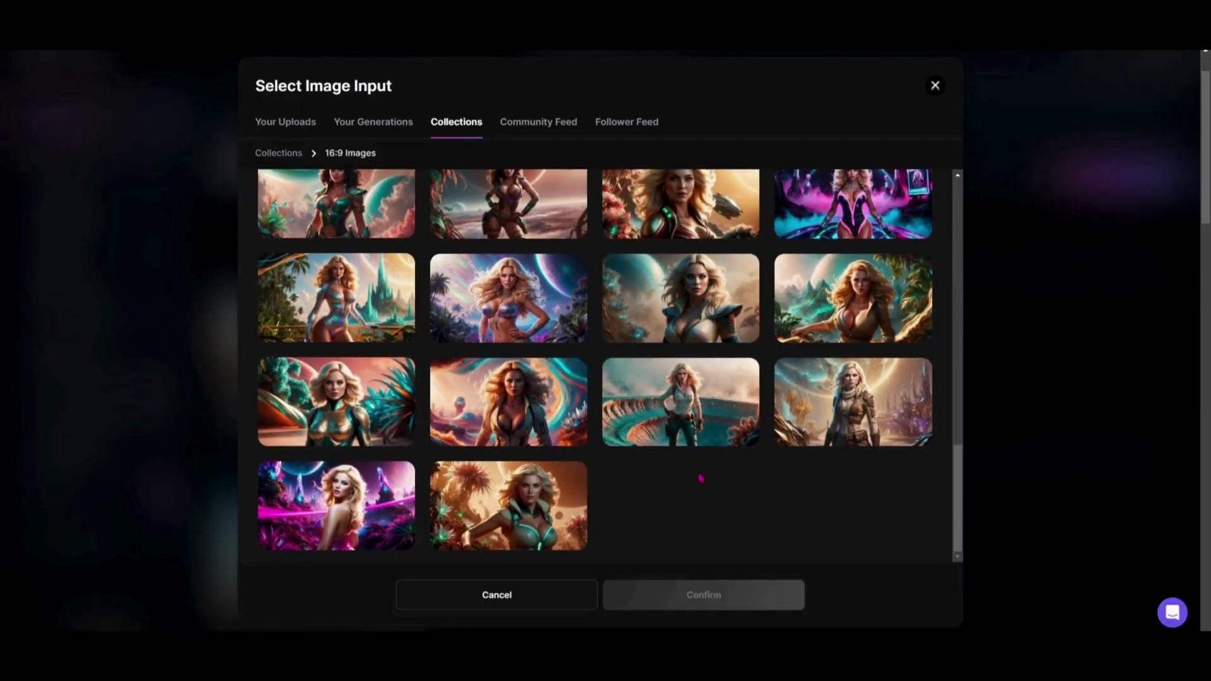
pyautogui.scroll(2, 700, 478)
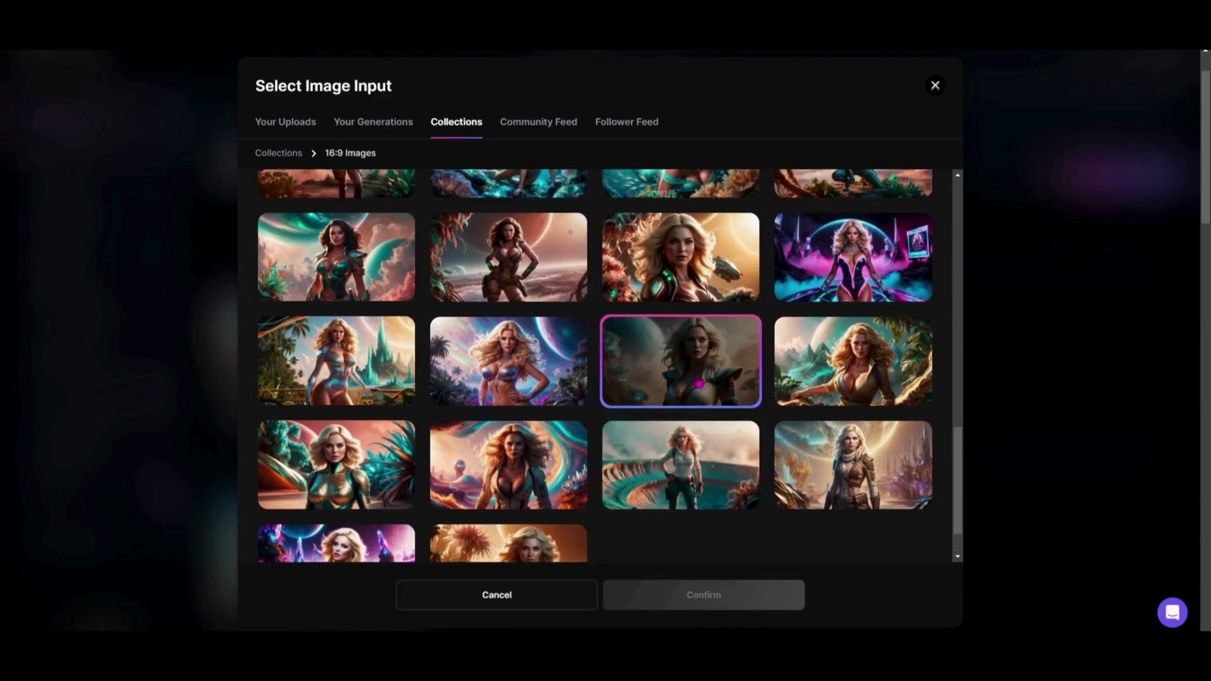
pyautogui.click(702, 377)
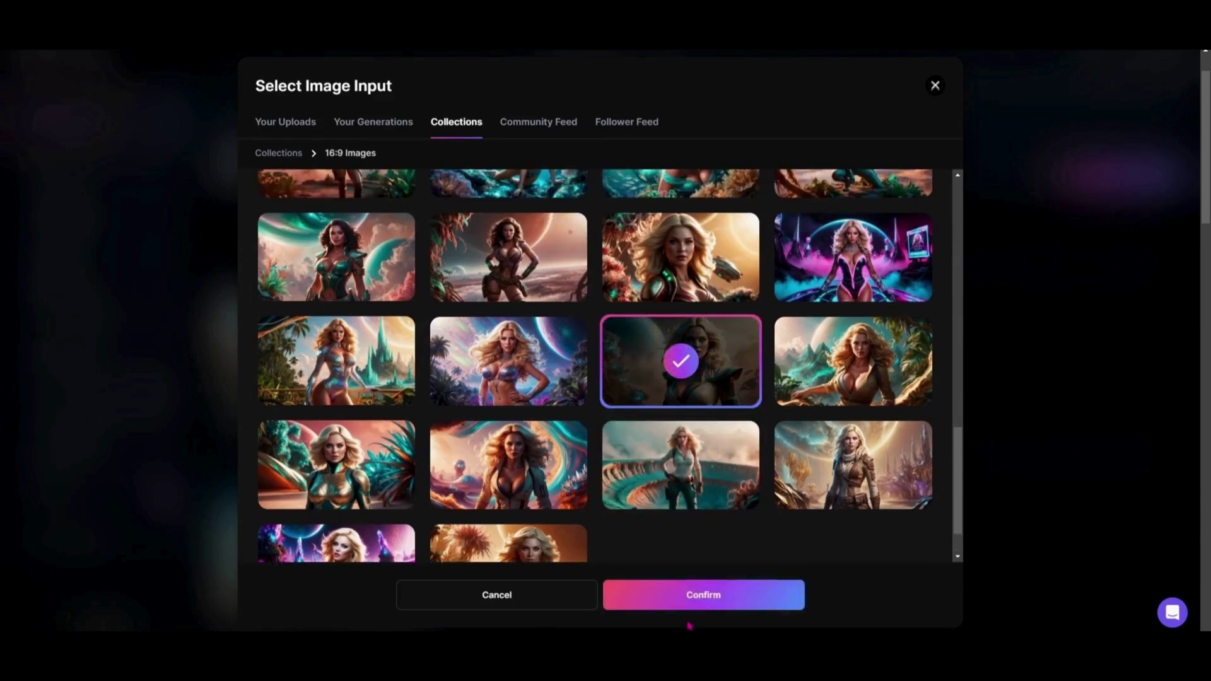
pyautogui.click(700, 601)
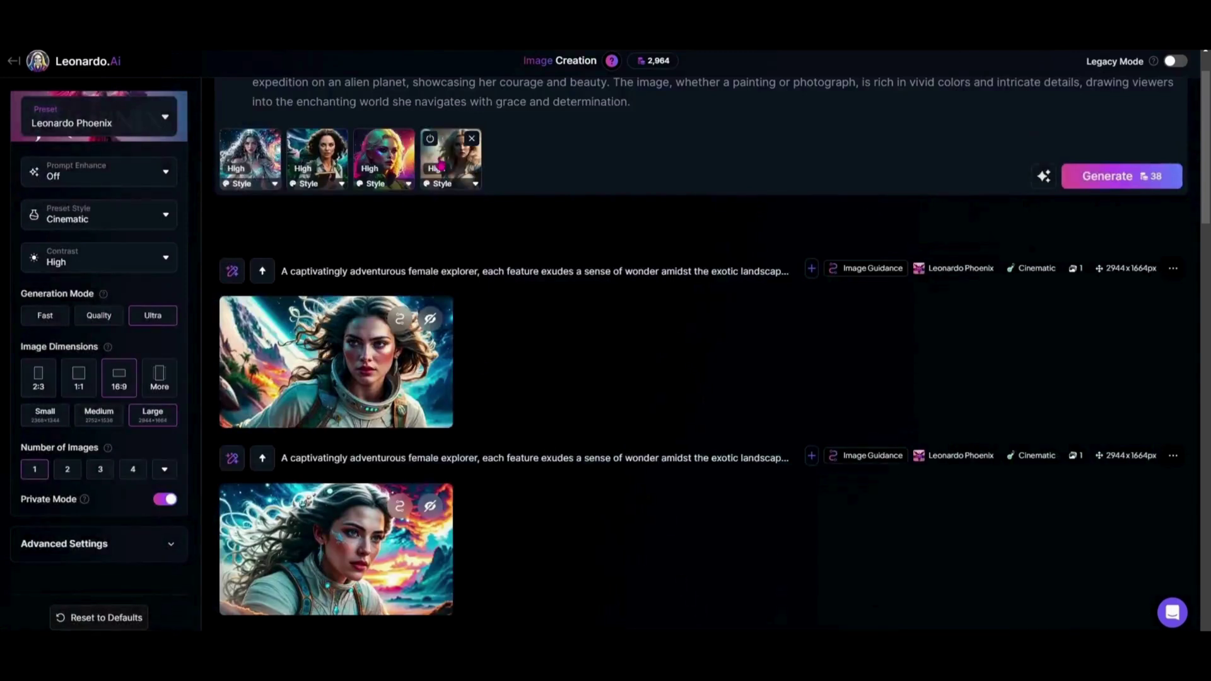
# Review the settings of the first three style references and set the fourth reference's Image Influence to 0.80
pyautogui.click(252, 181)
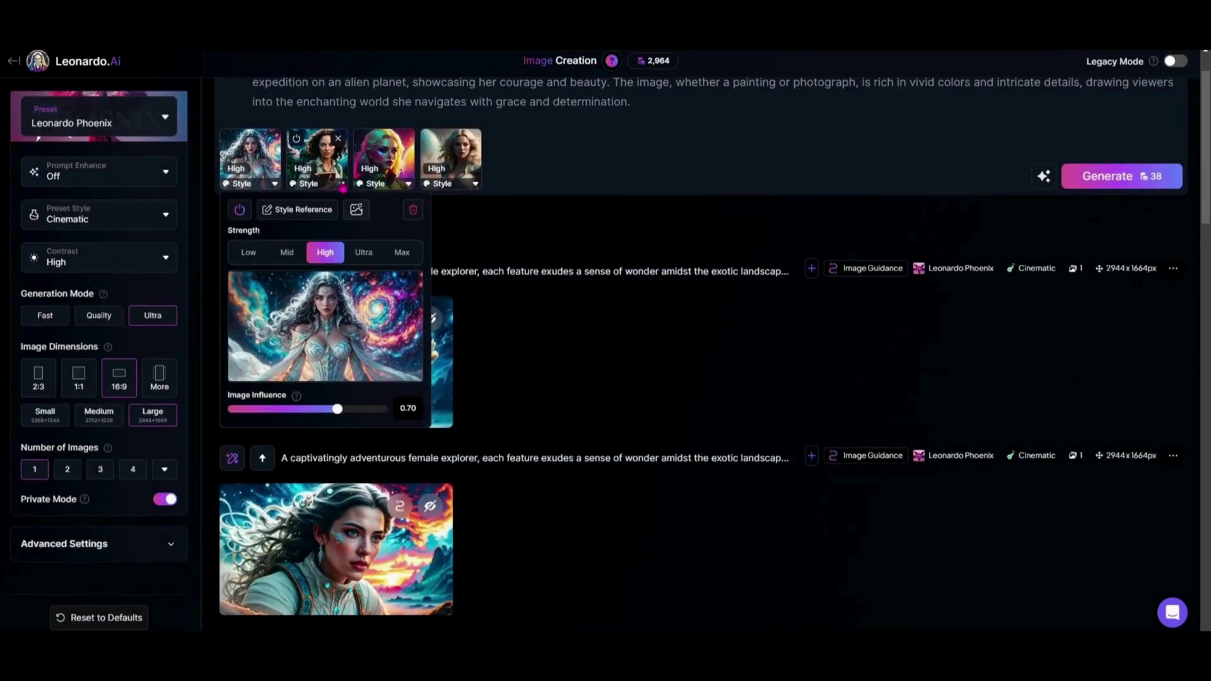
pyautogui.click(341, 183)
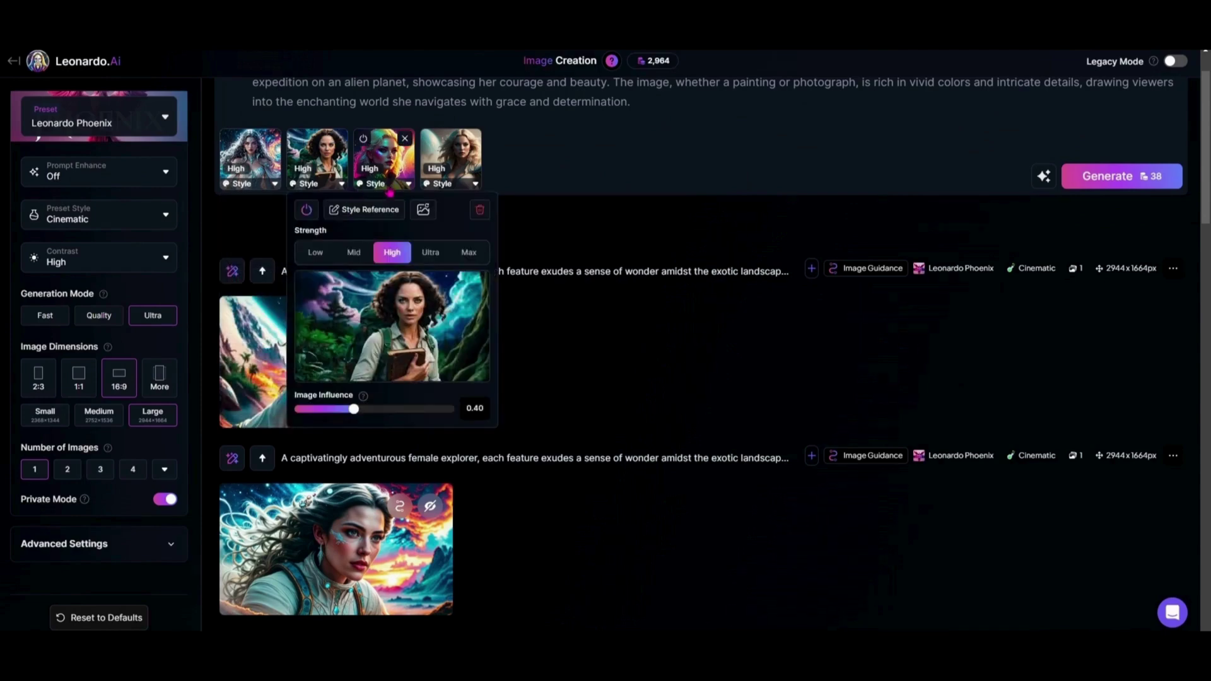
pyautogui.click(389, 189)
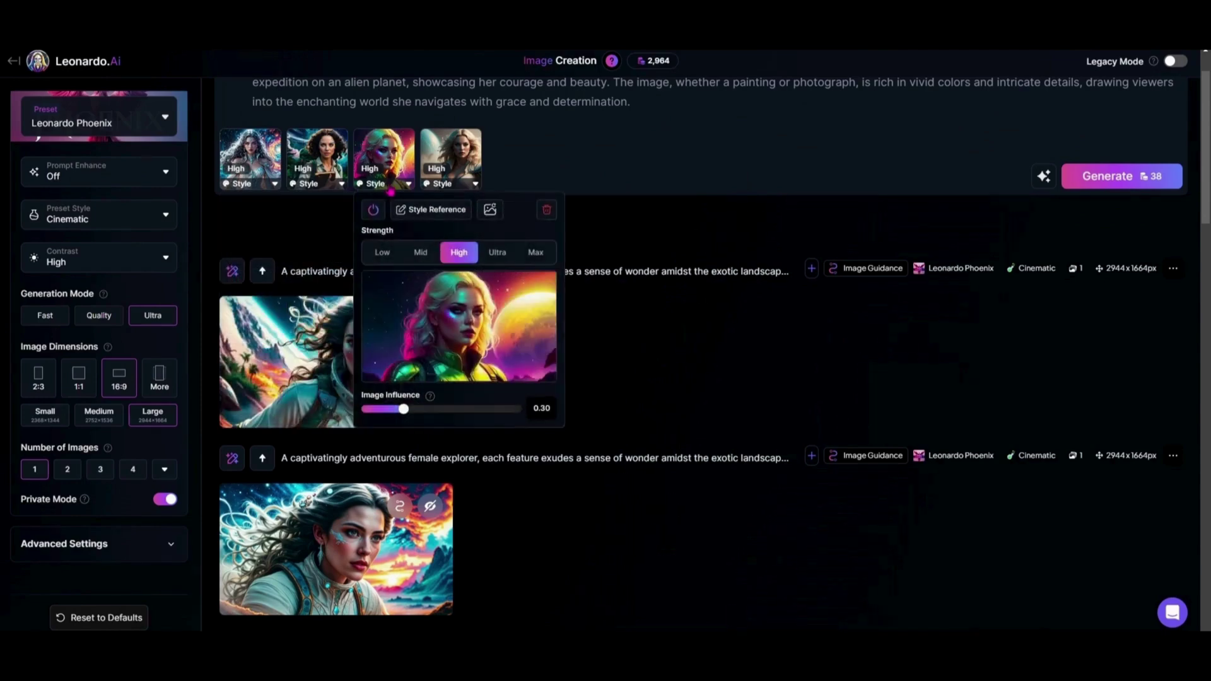
pyautogui.click(475, 190)
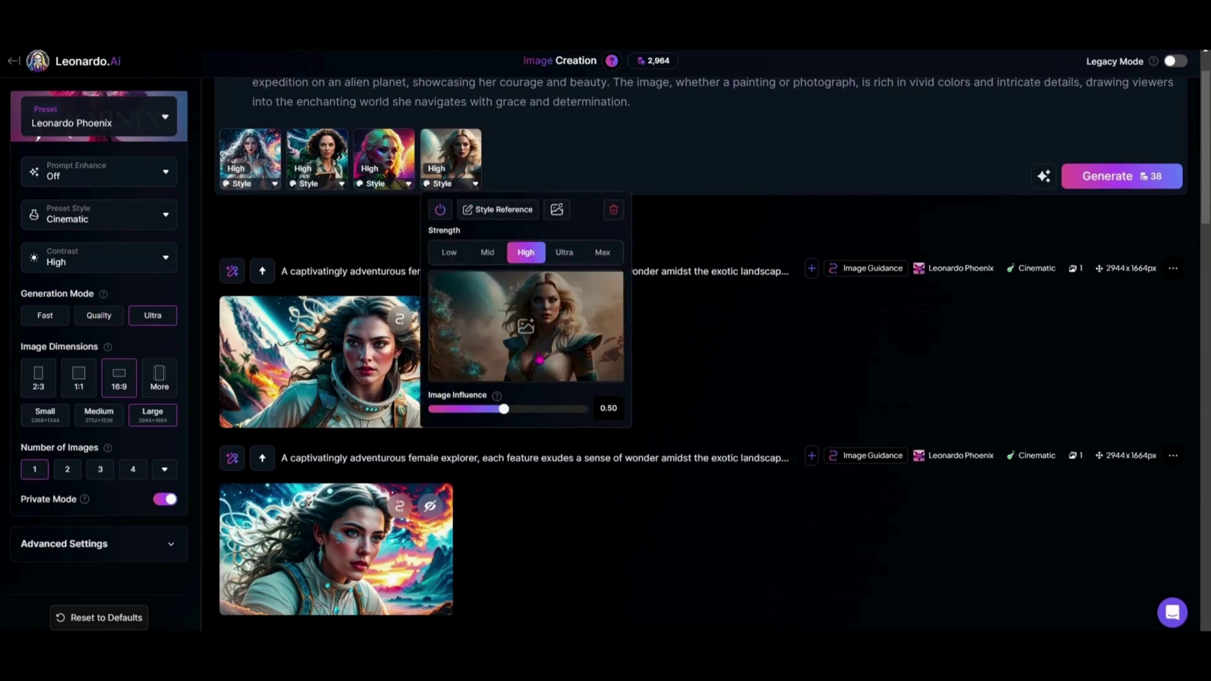
pyautogui.moveTo(511, 416); pyautogui.dragTo(560, 421)
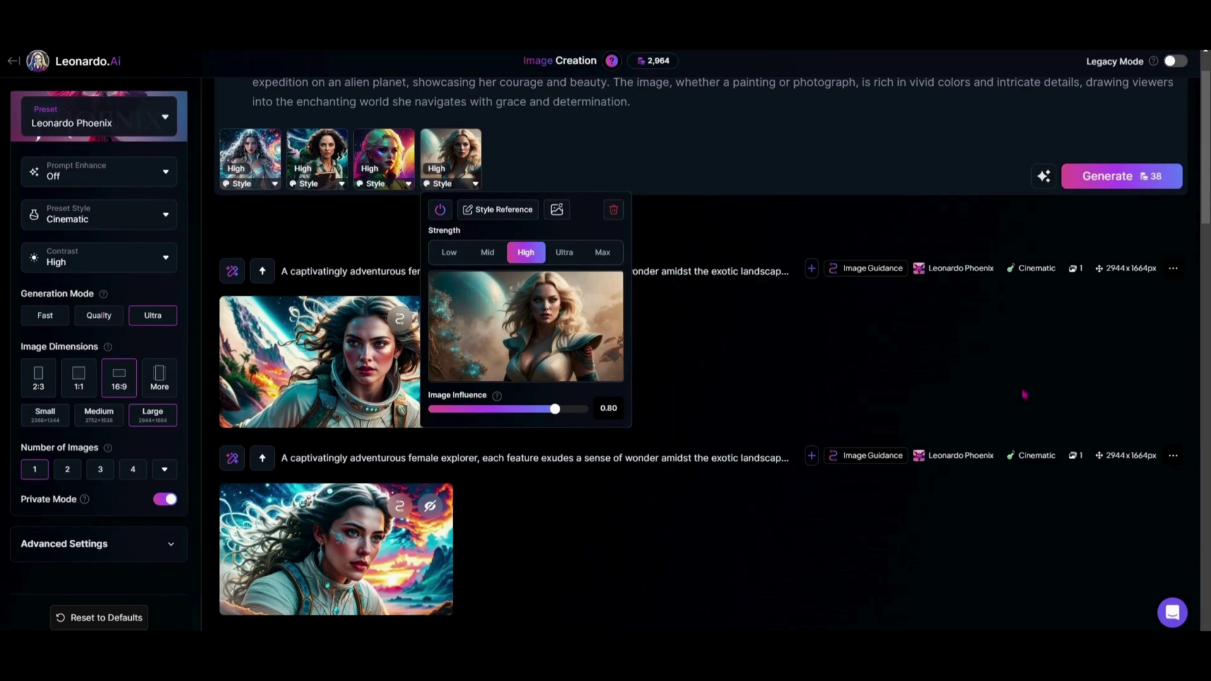
pyautogui.click(1003, 363)
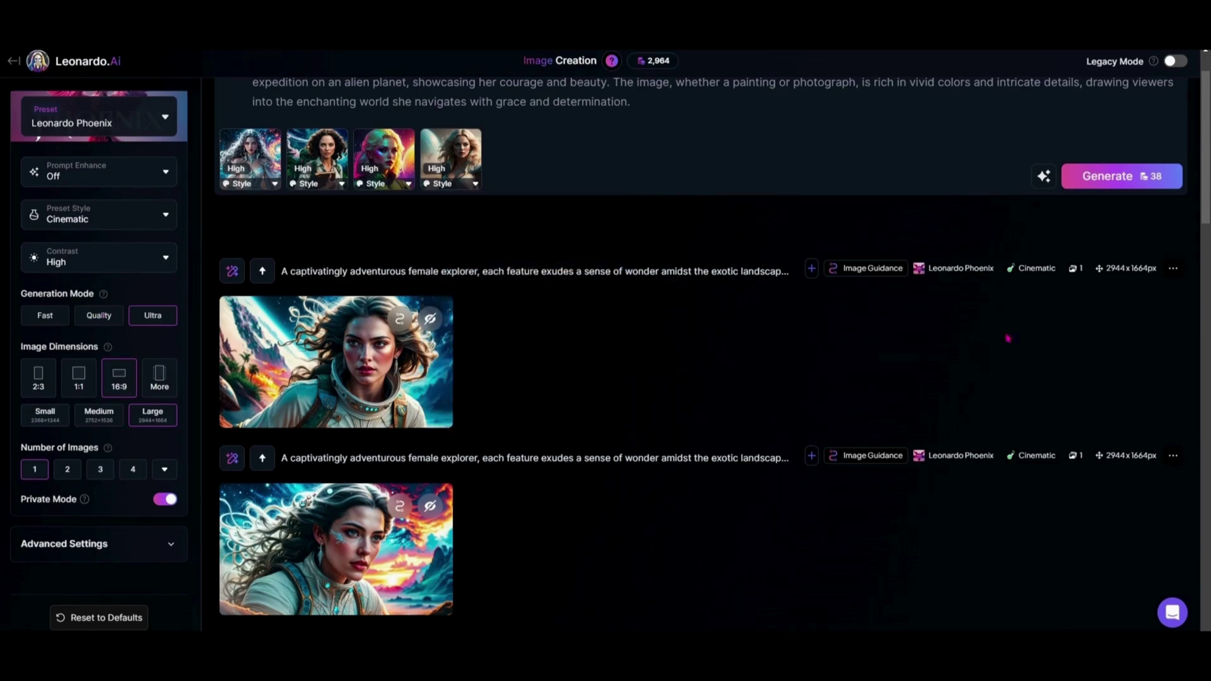
# Generate the explorer image in Ultra mode with the four style references and open the result in the enlarged view
pyautogui.click(1151, 185)
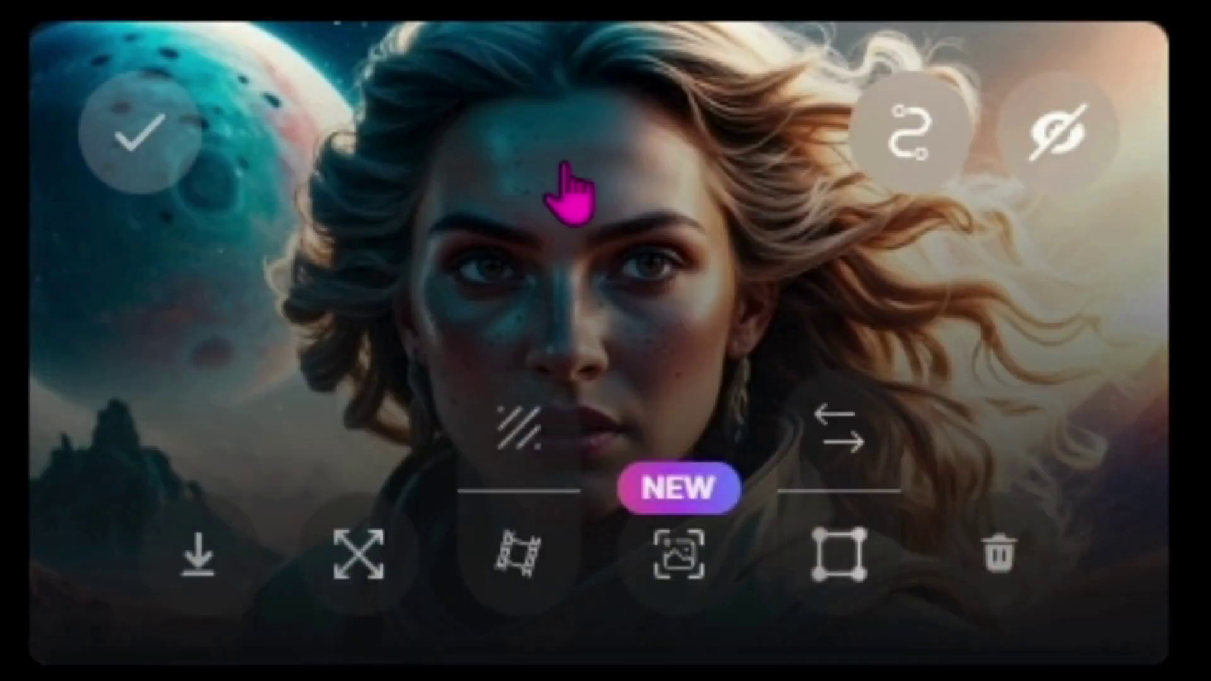
pyautogui.click(567, 195)
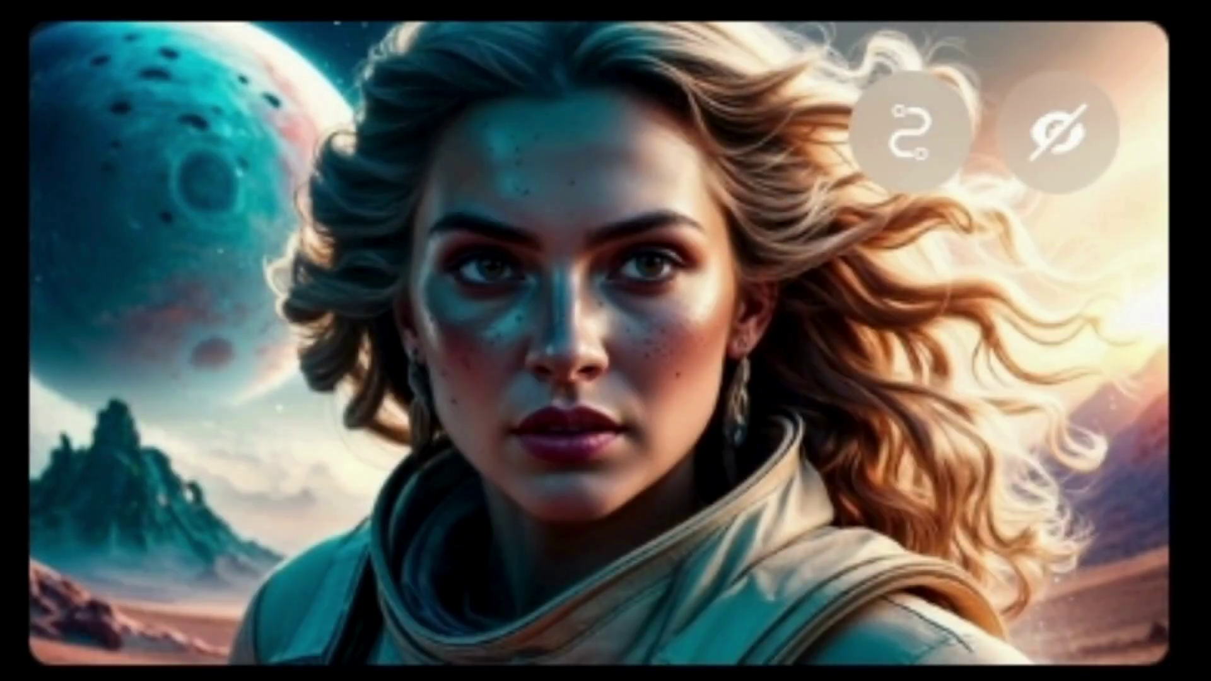
pyautogui.click(965, 246)
pyautogui.click(1161, 221)
pyautogui.click(1183, 435)
pyautogui.click(1076, 271)
pyautogui.click(1179, 169)
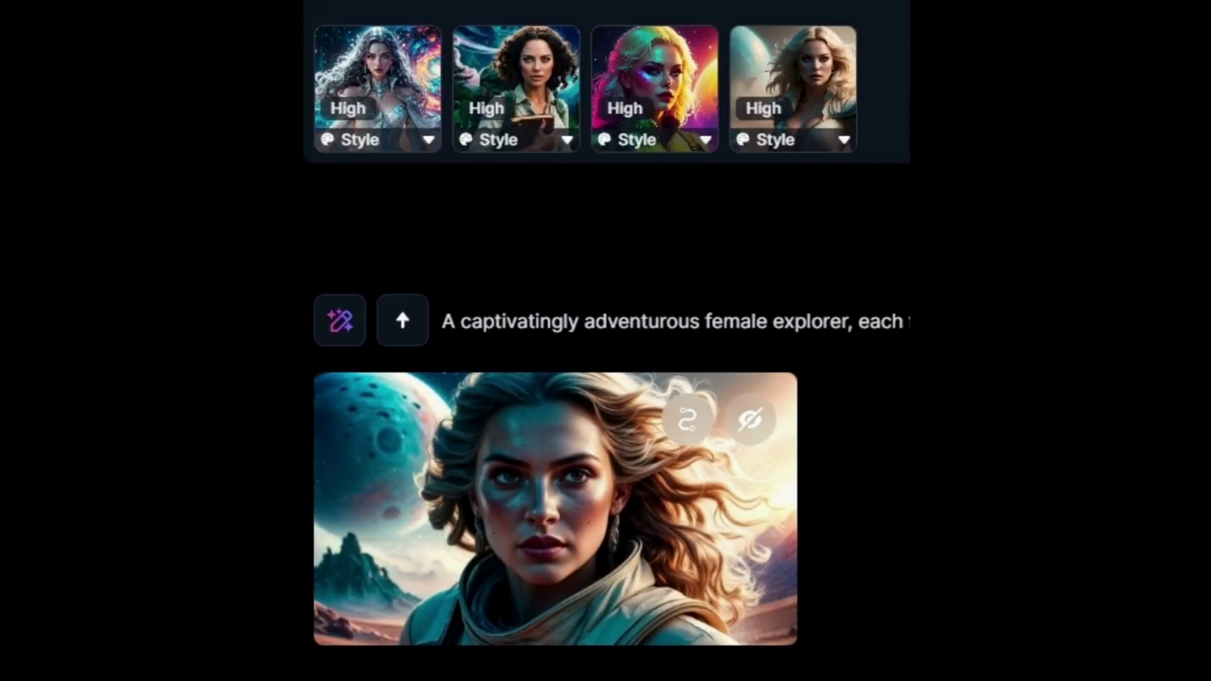
# Compare the newest explorer image with its four style references and inspect the result enlarged
pyautogui.moveTo(526, 98)
pyautogui.moveTo(433, 395)
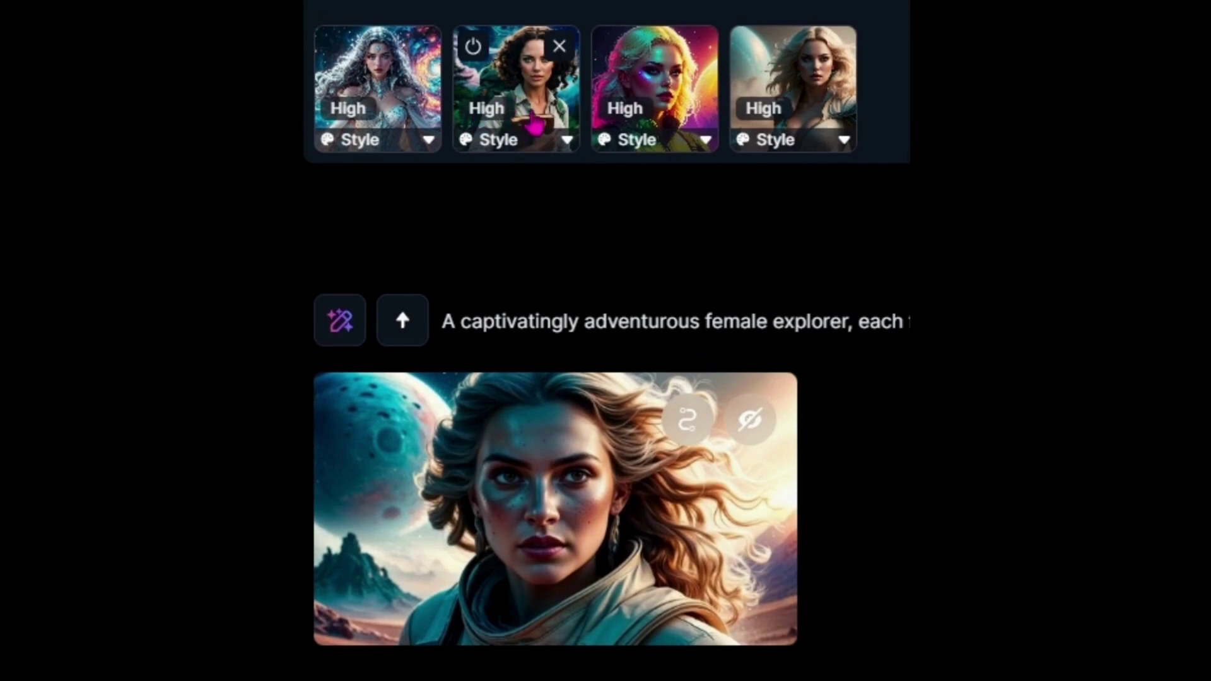
pyautogui.moveTo(386, 534)
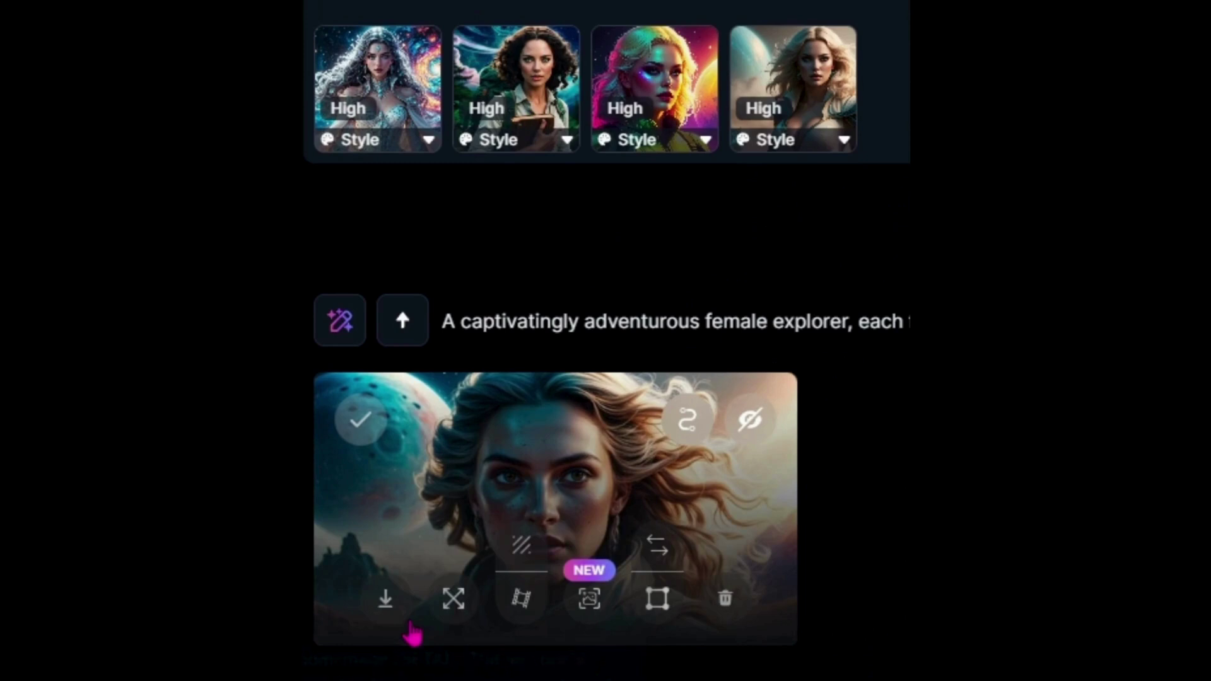
pyautogui.click(385, 598)
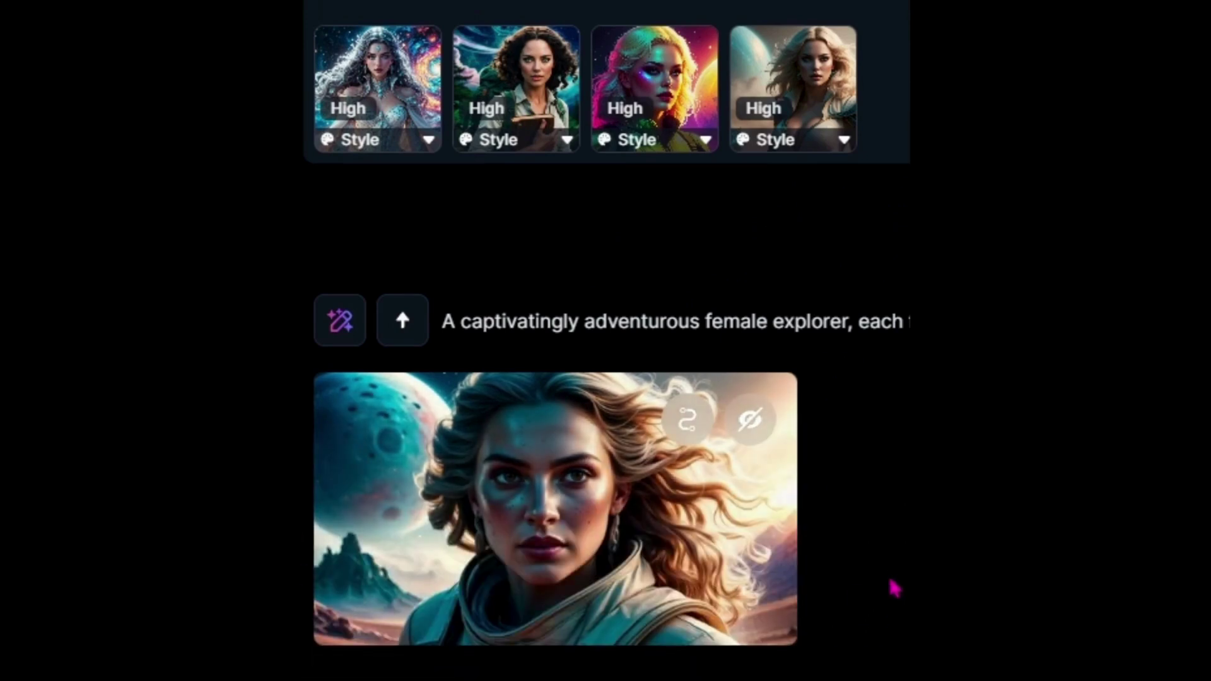
pyautogui.moveTo(397, 92)
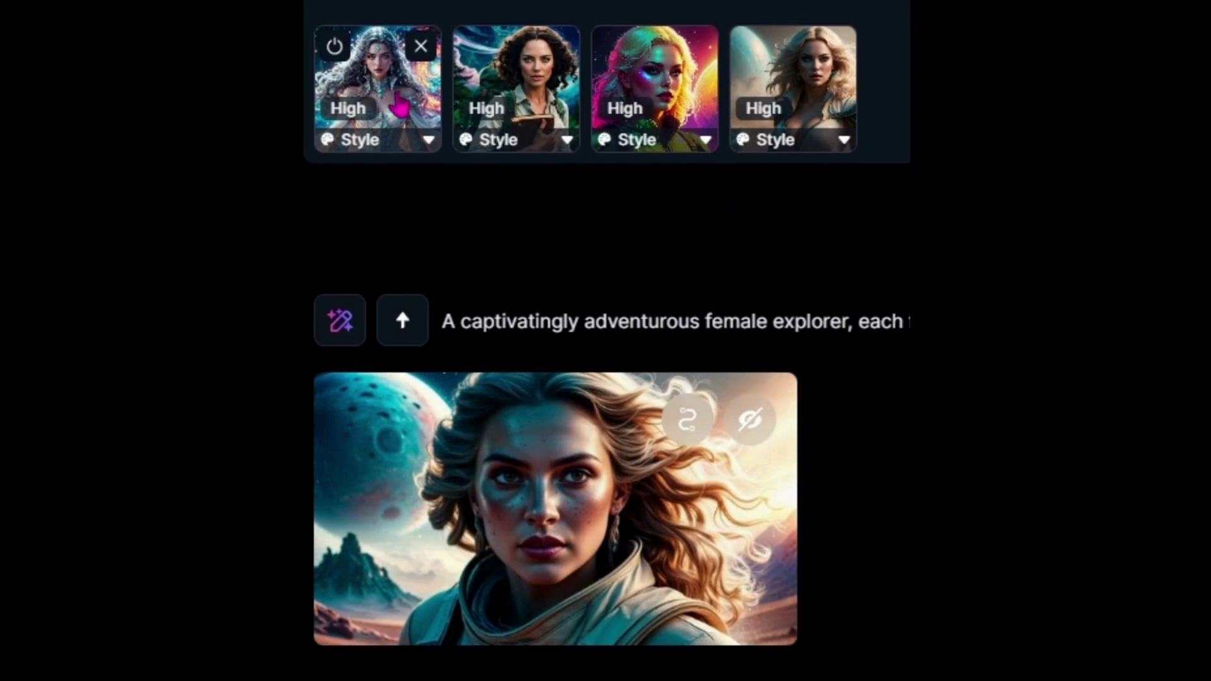
pyautogui.moveTo(611, 644)
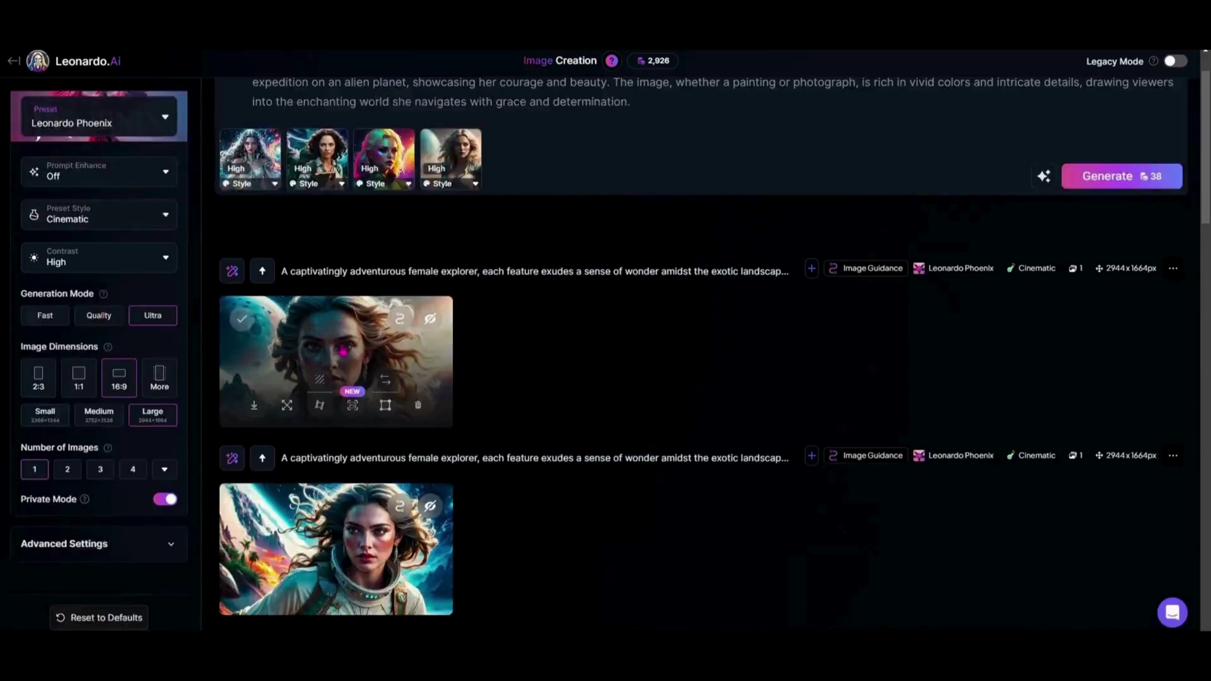
pyautogui.click(342, 351)
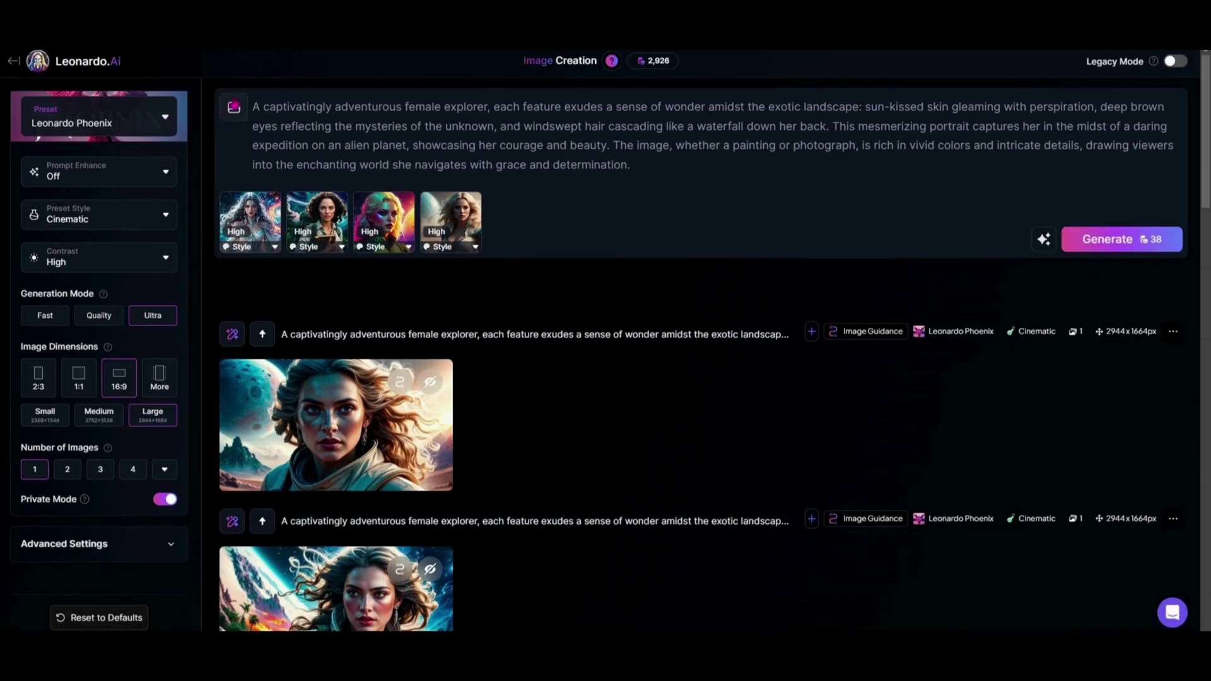
# Switch the preset to Illustrative Albedo with the Dynamic preset style and Quality generation mode
pyautogui.click(124, 124)
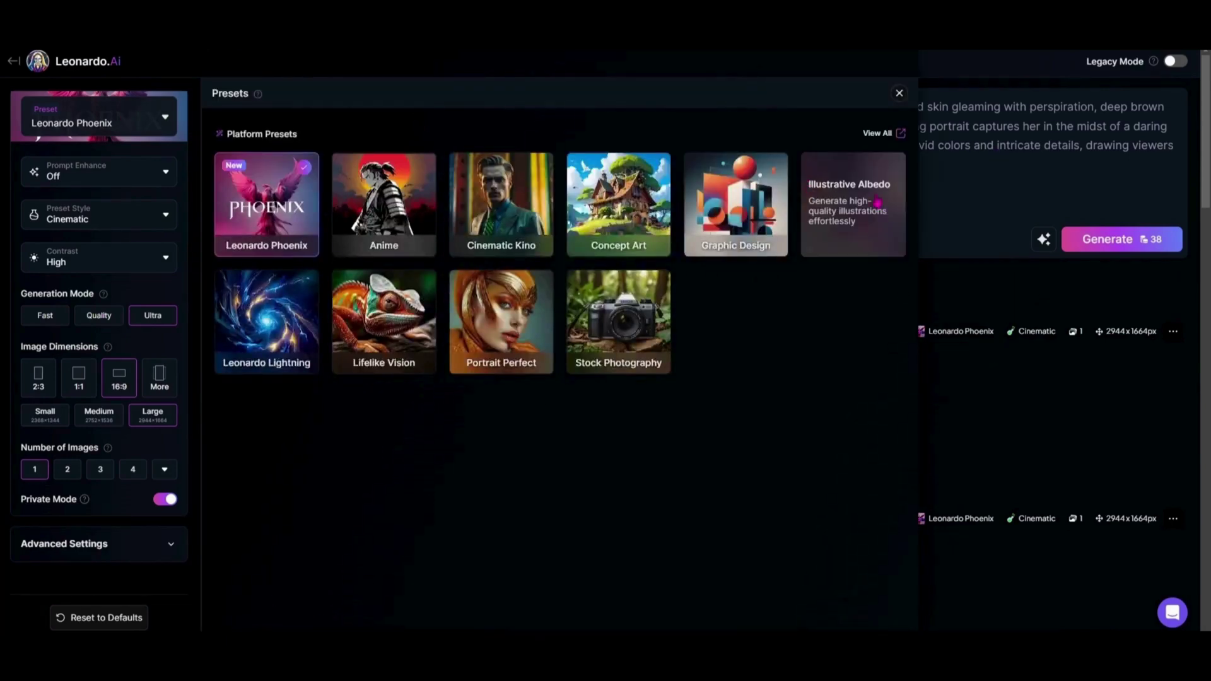
pyautogui.click(843, 183)
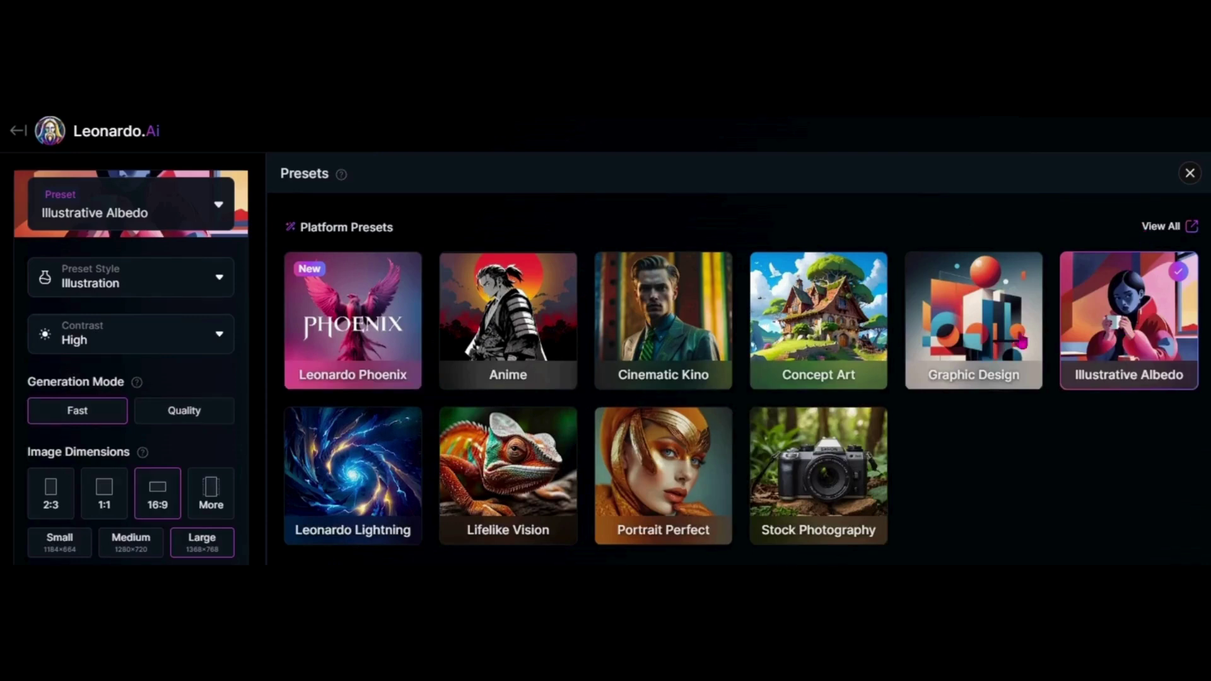
pyautogui.click(74, 291)
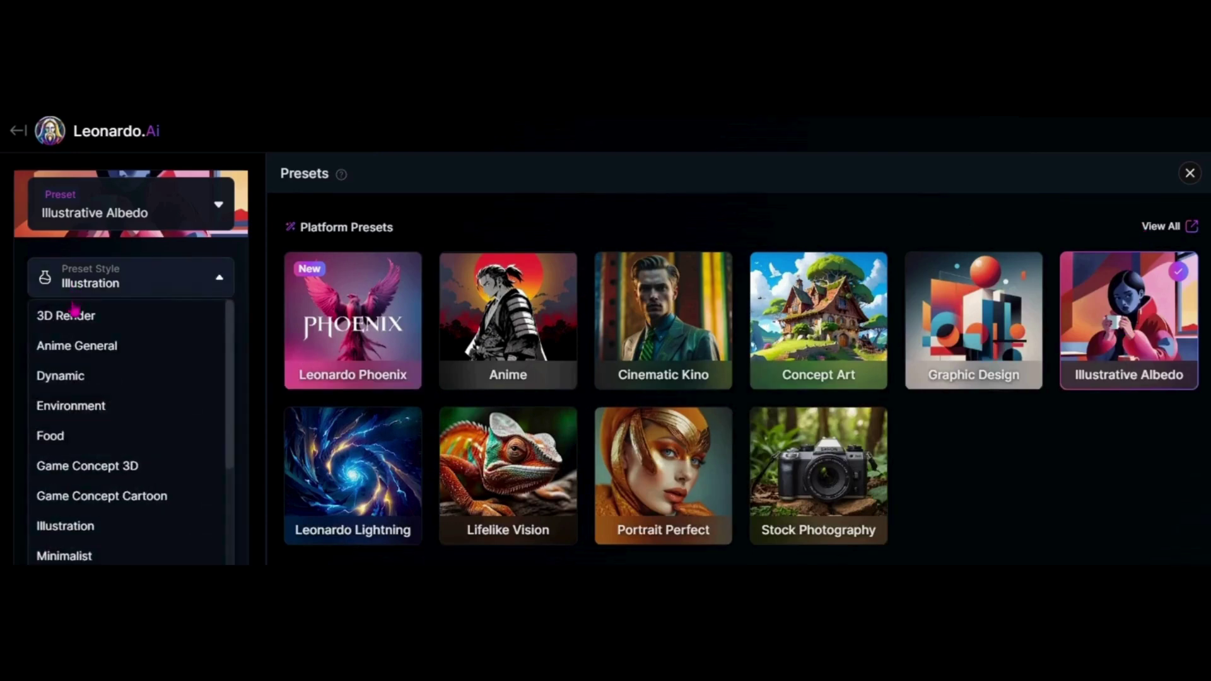
pyautogui.click(93, 383)
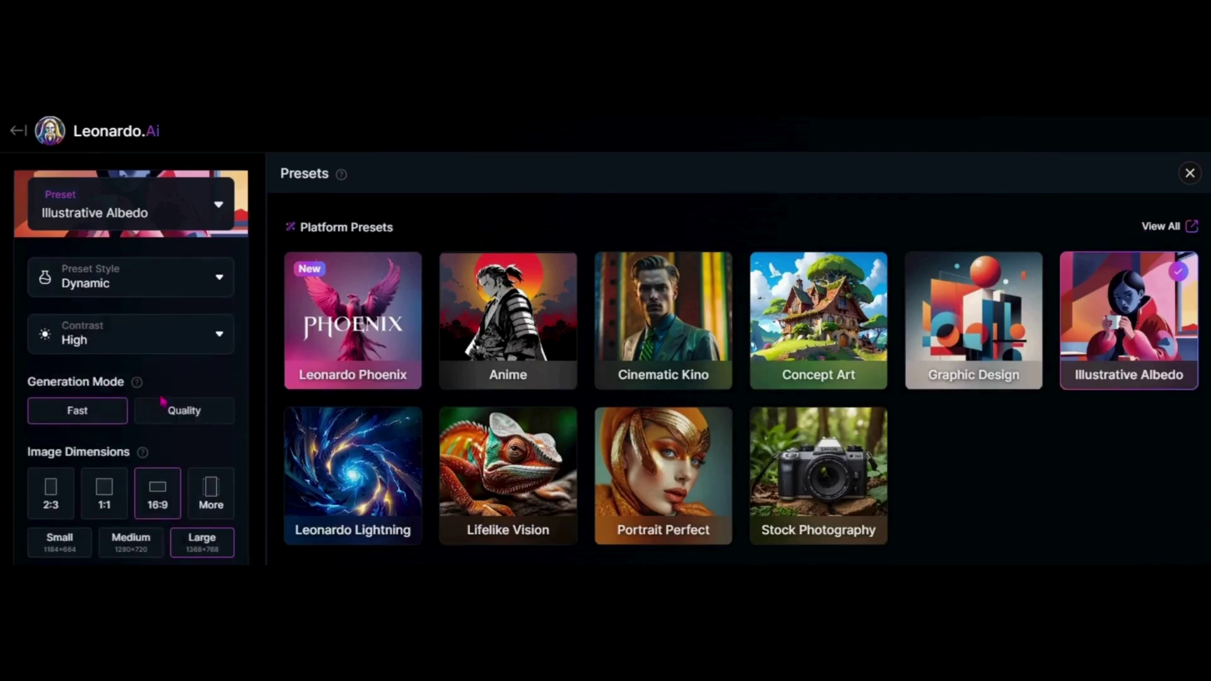
pyautogui.click(188, 416)
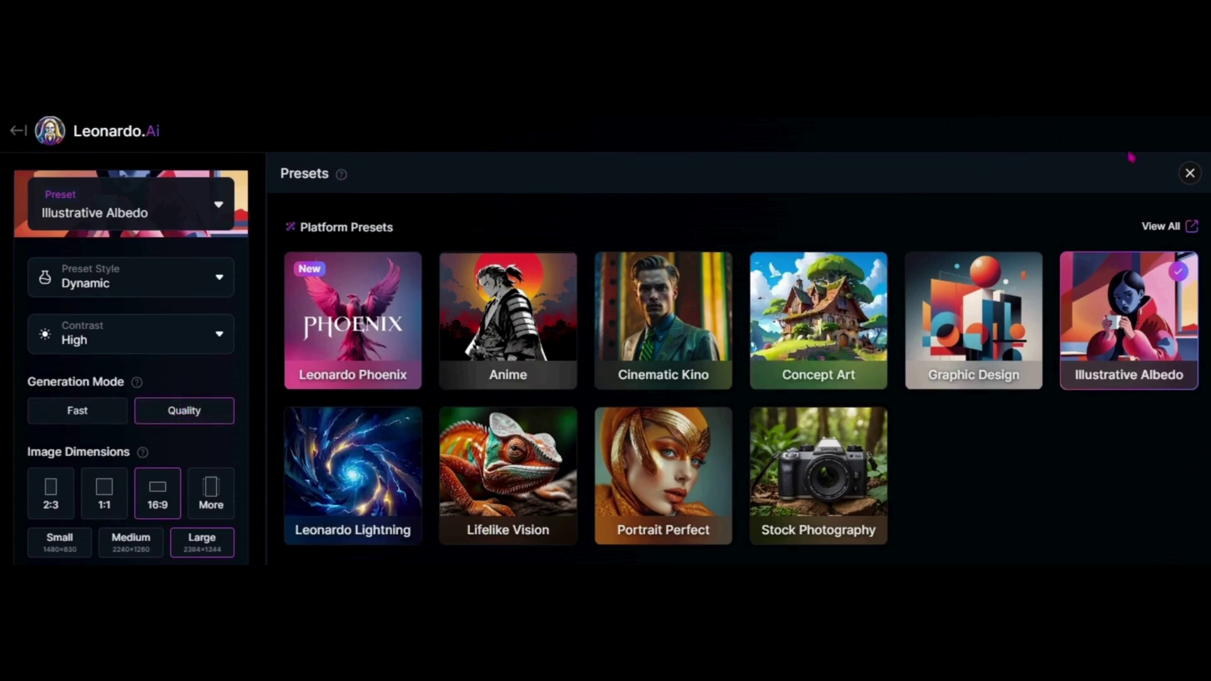
pyautogui.click(1188, 174)
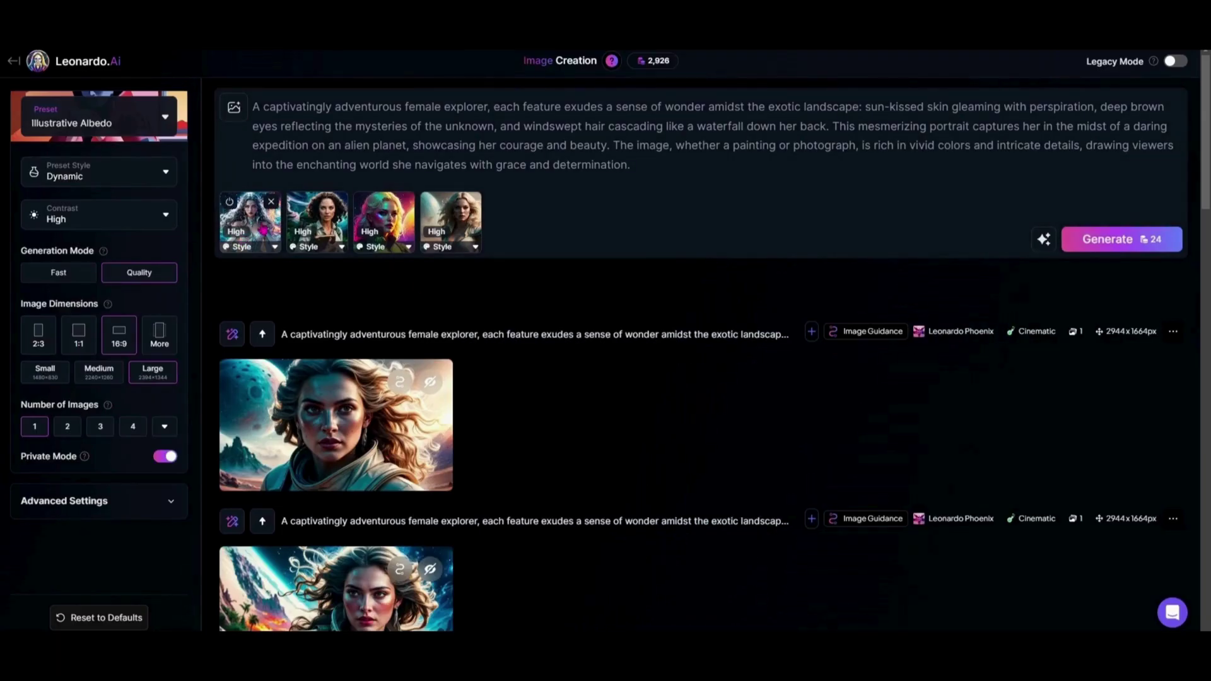
# Check the first style reference's settings and generate the explorer image with the Illustrative Albedo preset and all four style references
pyautogui.click(280, 250)
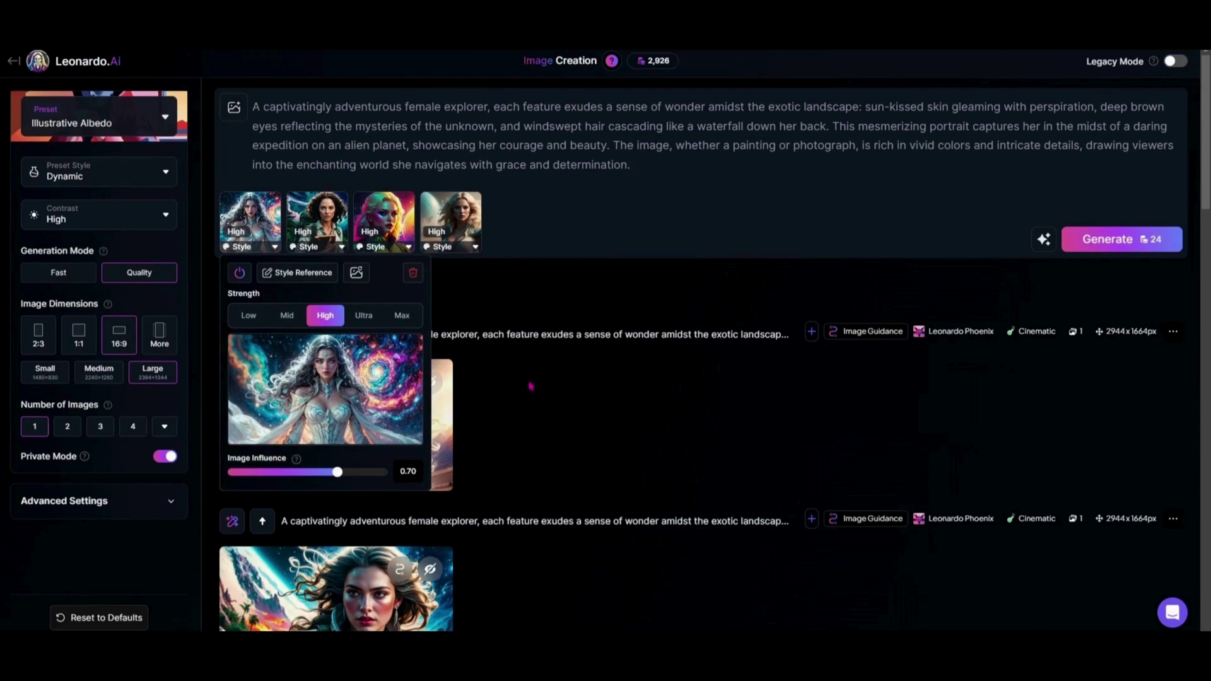
pyautogui.click(540, 296)
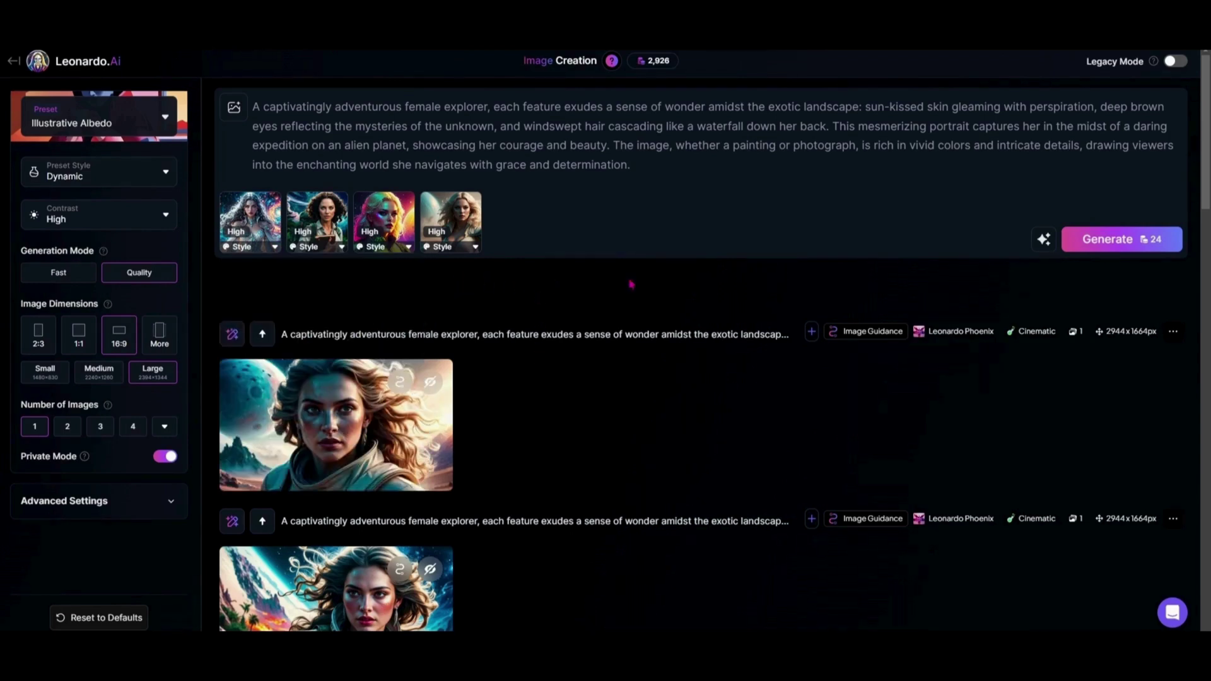
pyautogui.click(1124, 245)
pyautogui.click(1124, 243)
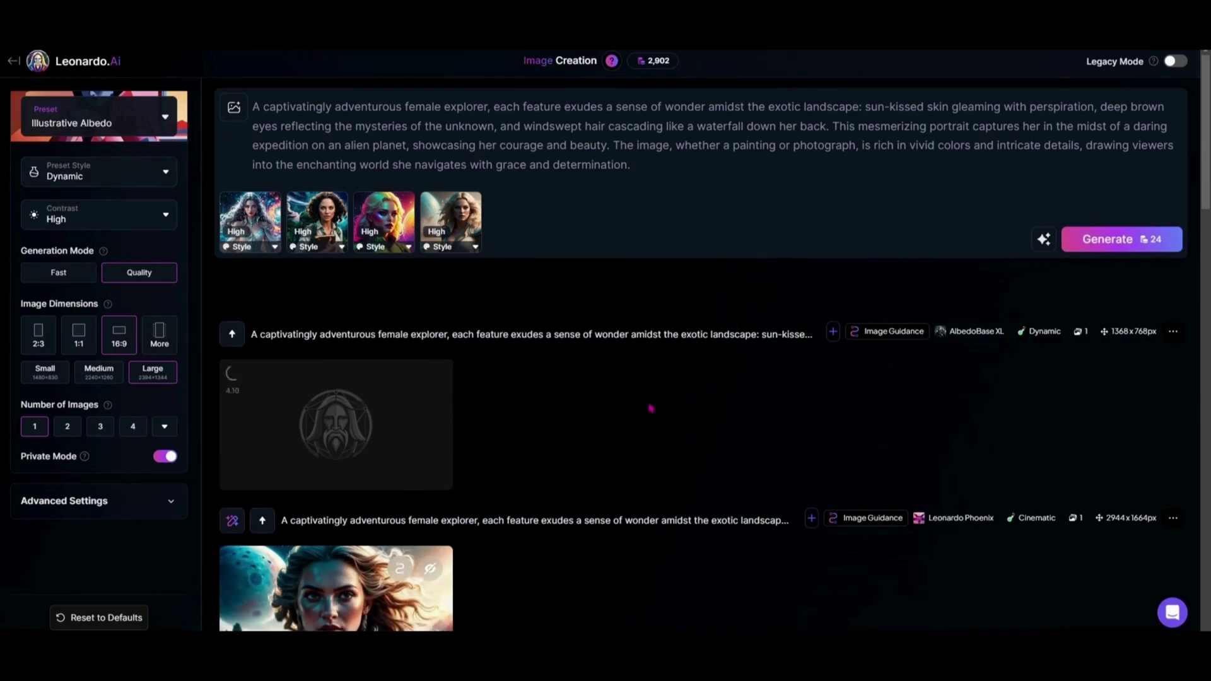
# Switch the preset to Lifelike Vision, keeping the Dynamic style and Quality mode, and return to the prompt
pyautogui.click(120, 126)
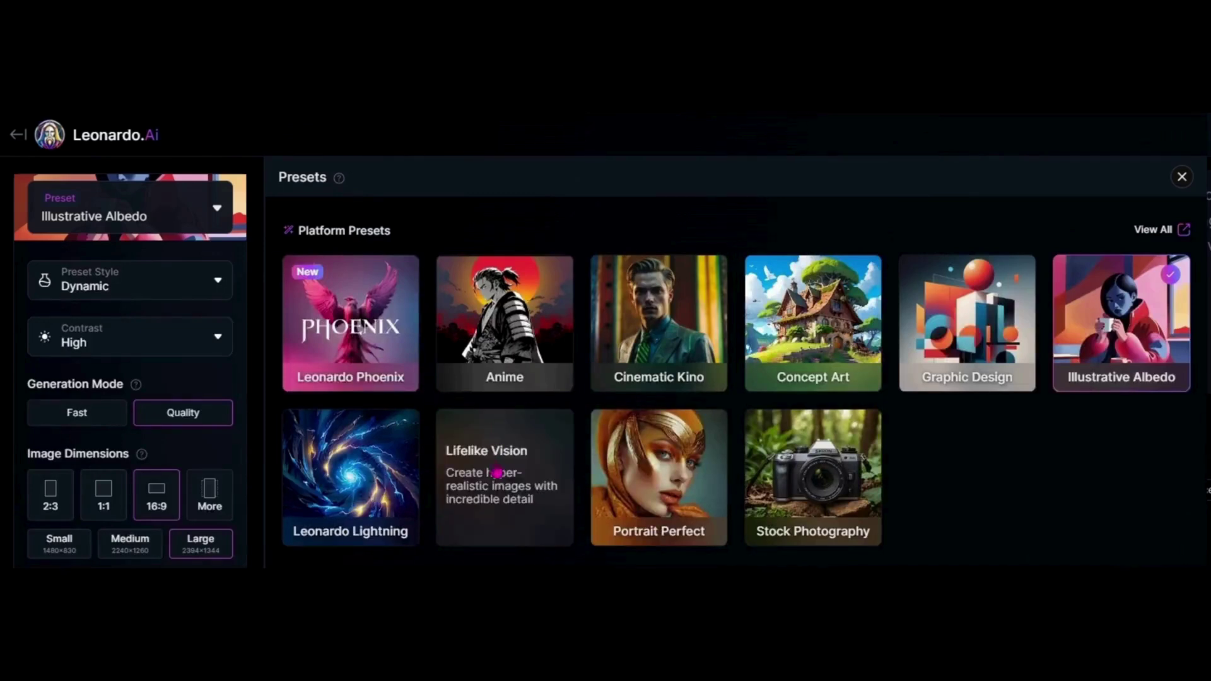
pyautogui.click(504, 514)
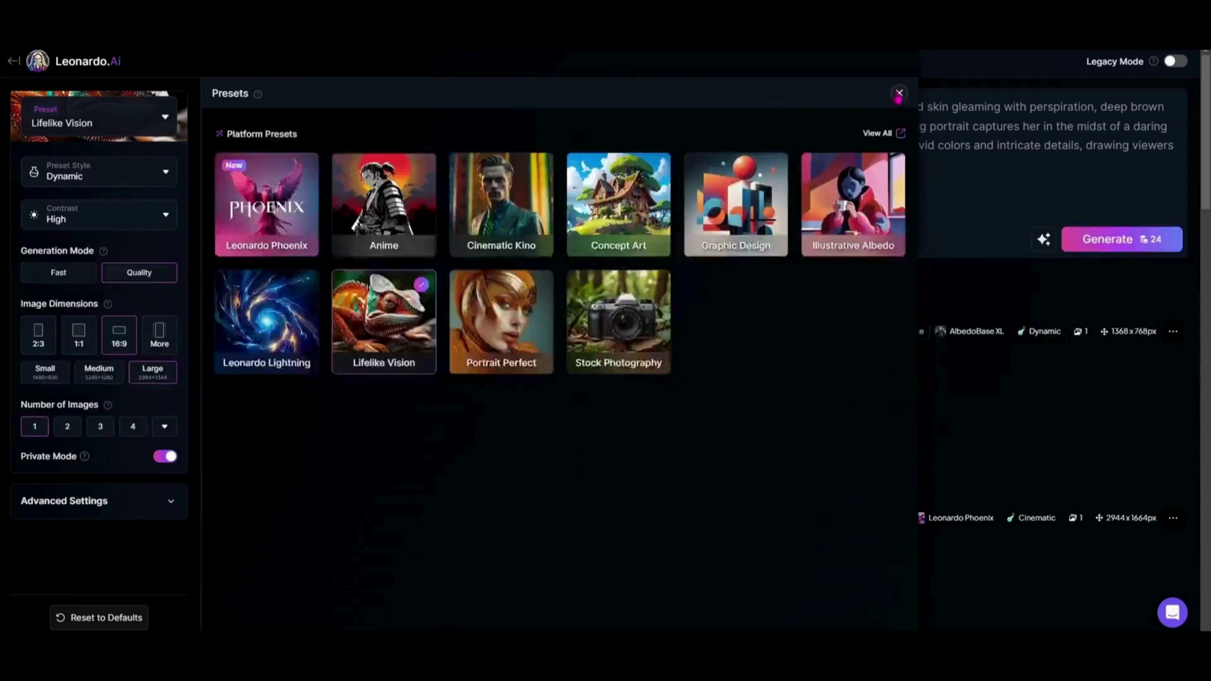
pyautogui.click(1182, 176)
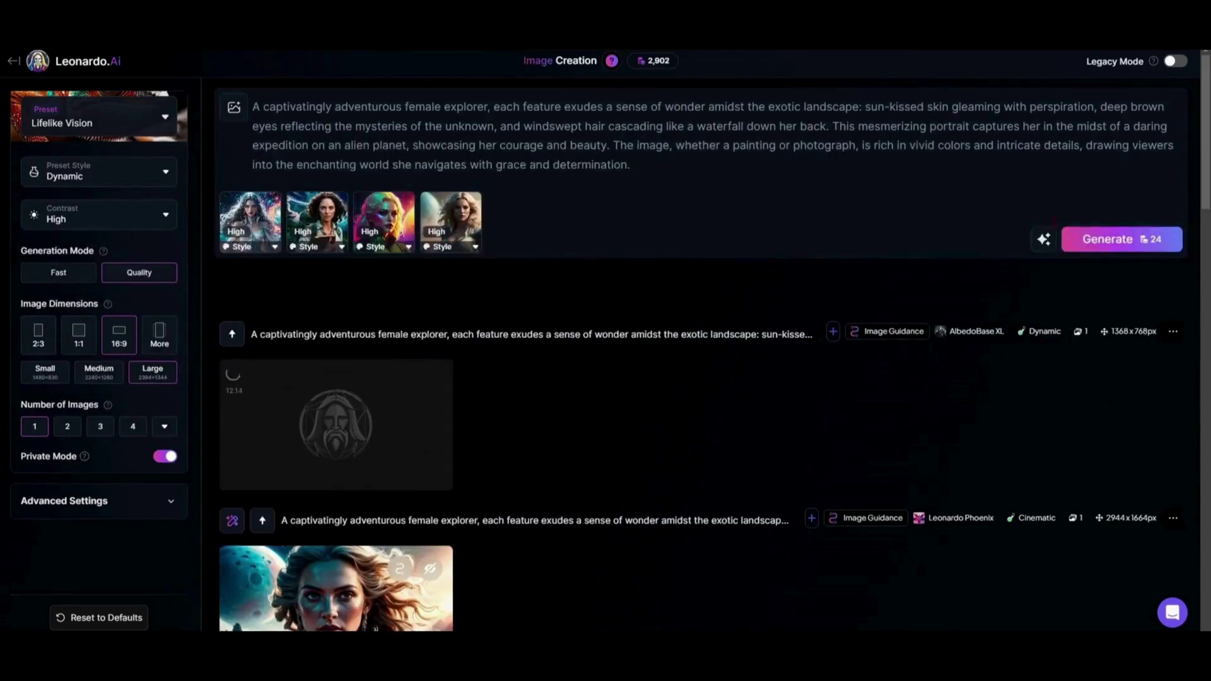
# View the explorer images generated with Illustrative Albedo and Lifelike Vision enlarged and examine their details
pyautogui.scroll(-2, 984, 587)
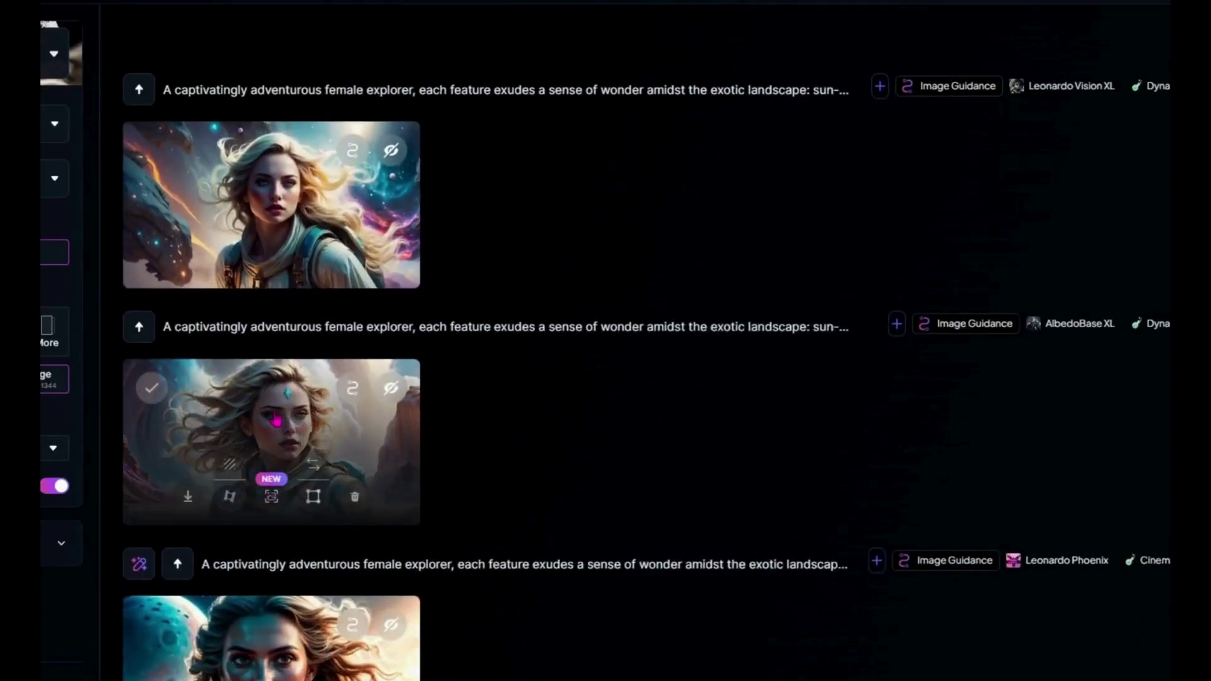
pyautogui.click(336, 518)
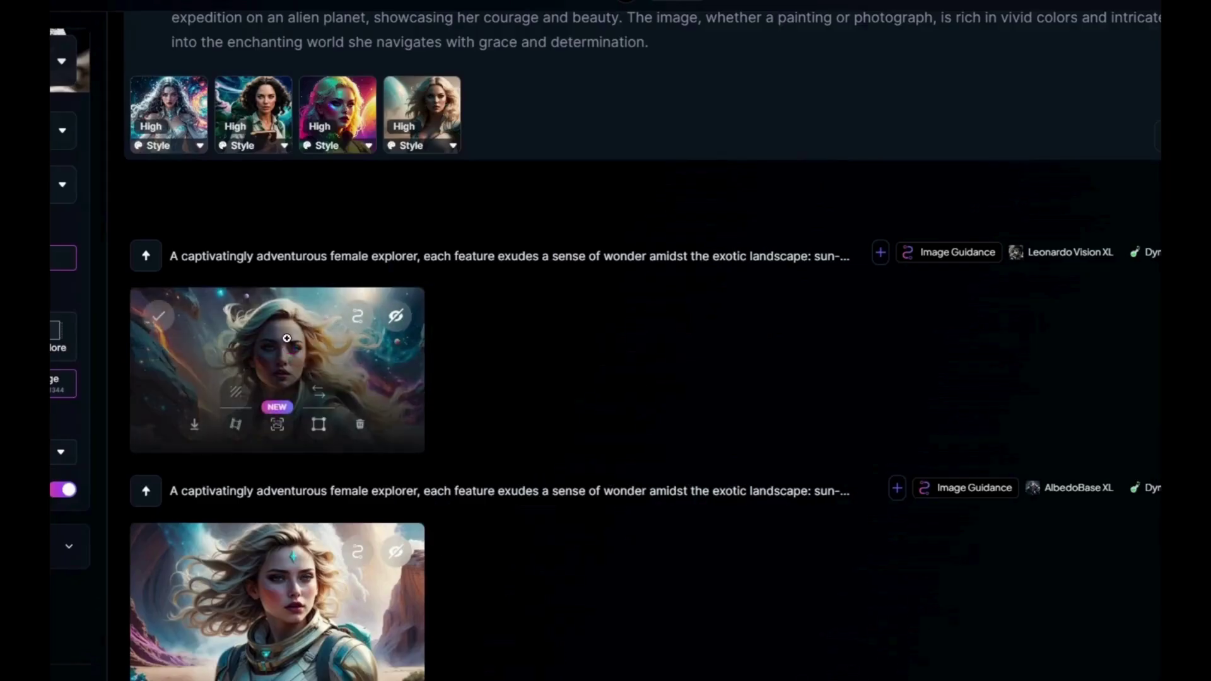
pyautogui.click(288, 344)
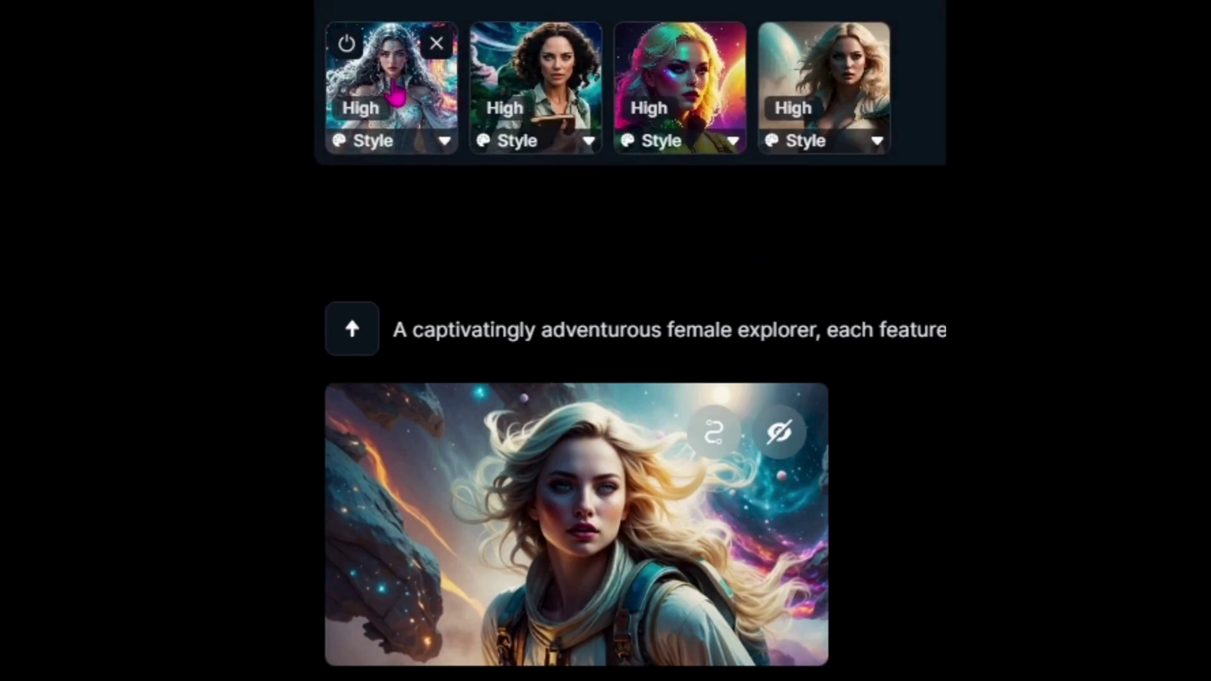
# Compare the Lifelike Vision explorer image with each of its four style references, examining the hair, outfit, colours and background
pyautogui.moveTo(716, 572)
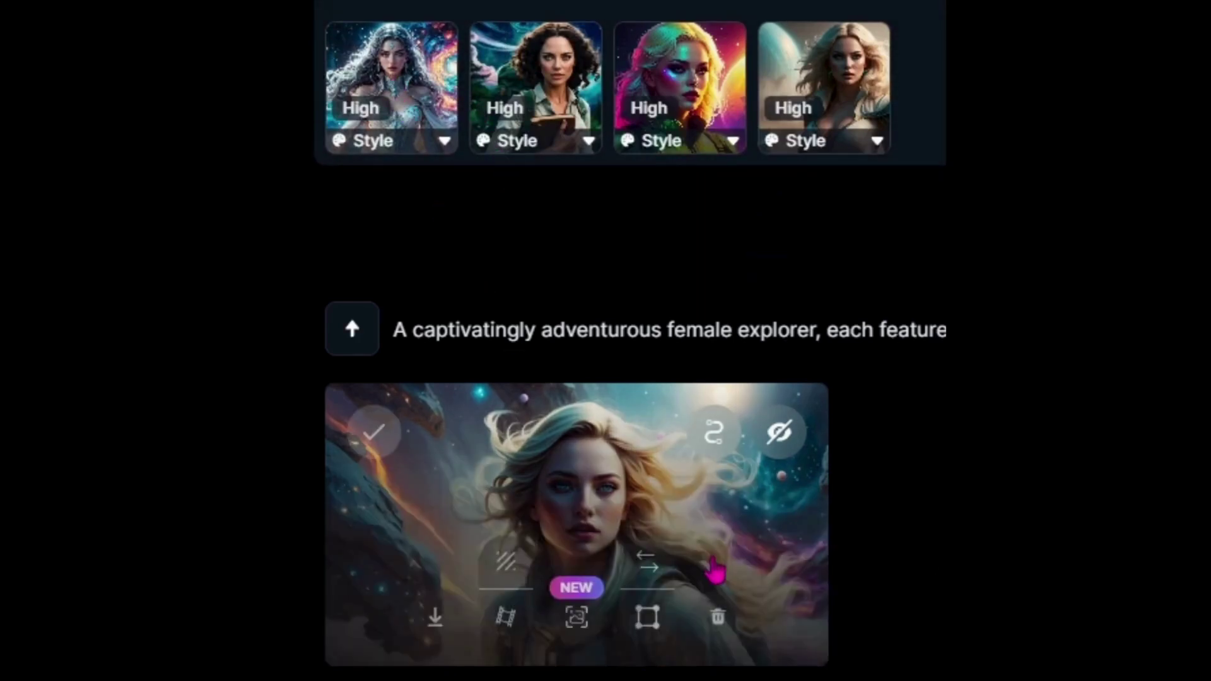
pyautogui.click(776, 435)
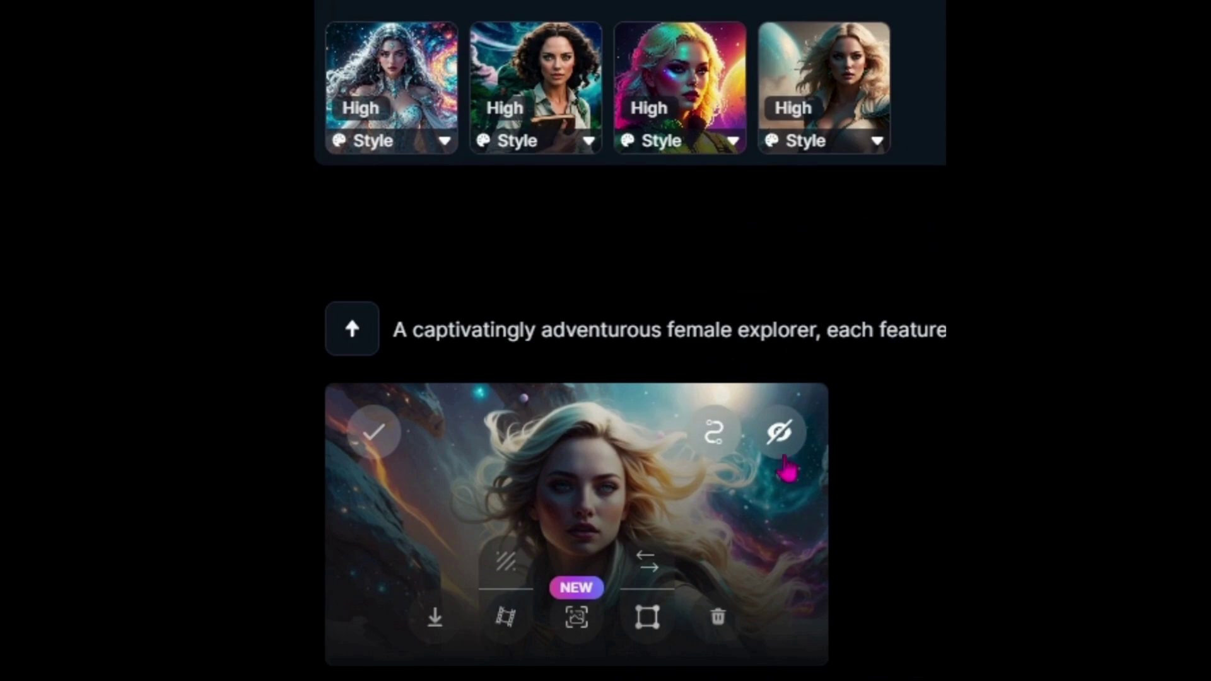
pyautogui.moveTo(451, 95)
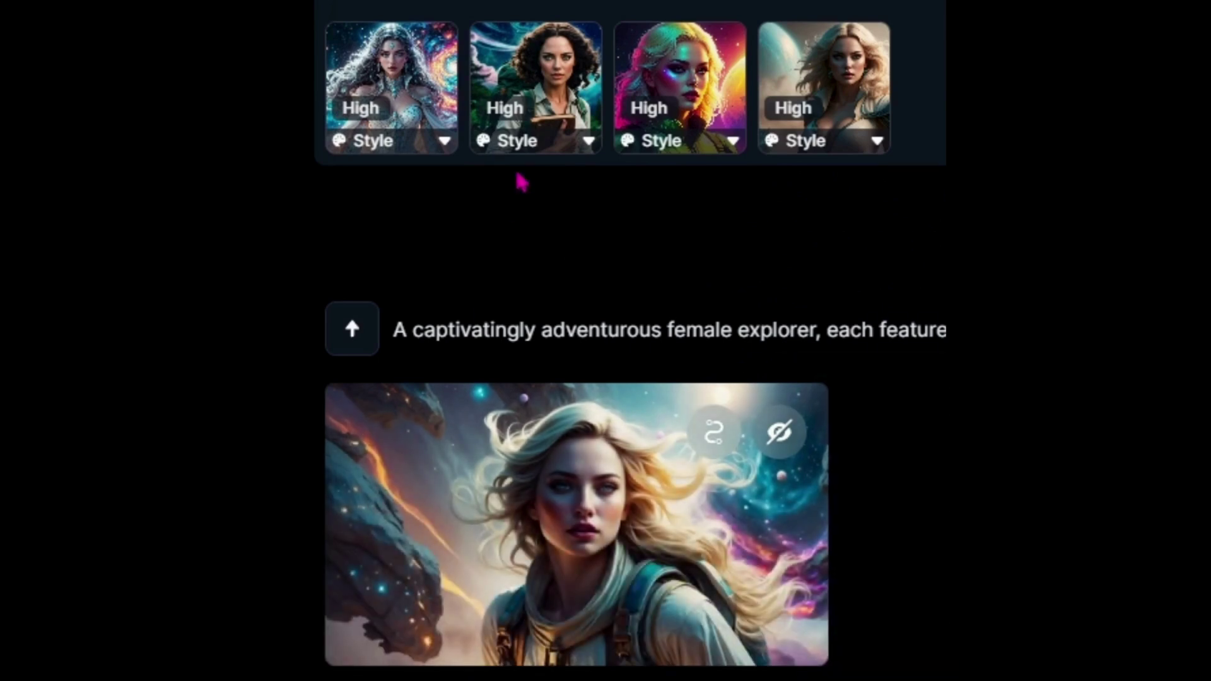
pyautogui.moveTo(489, 101)
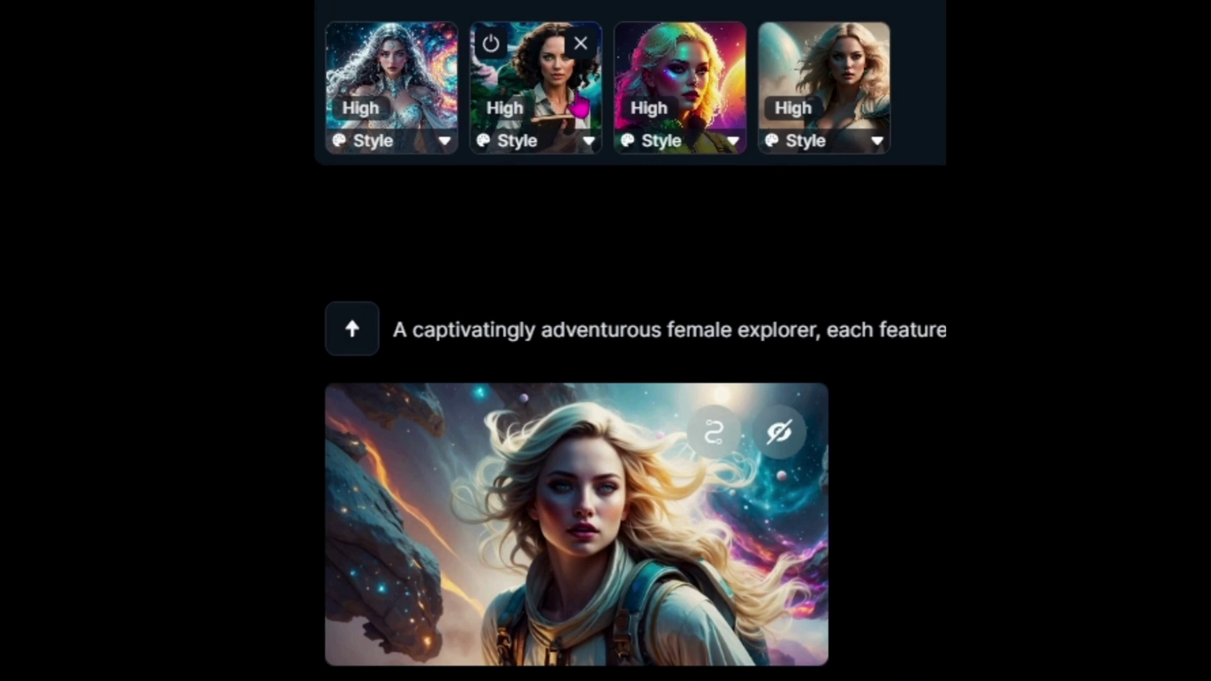
pyautogui.moveTo(675, 110)
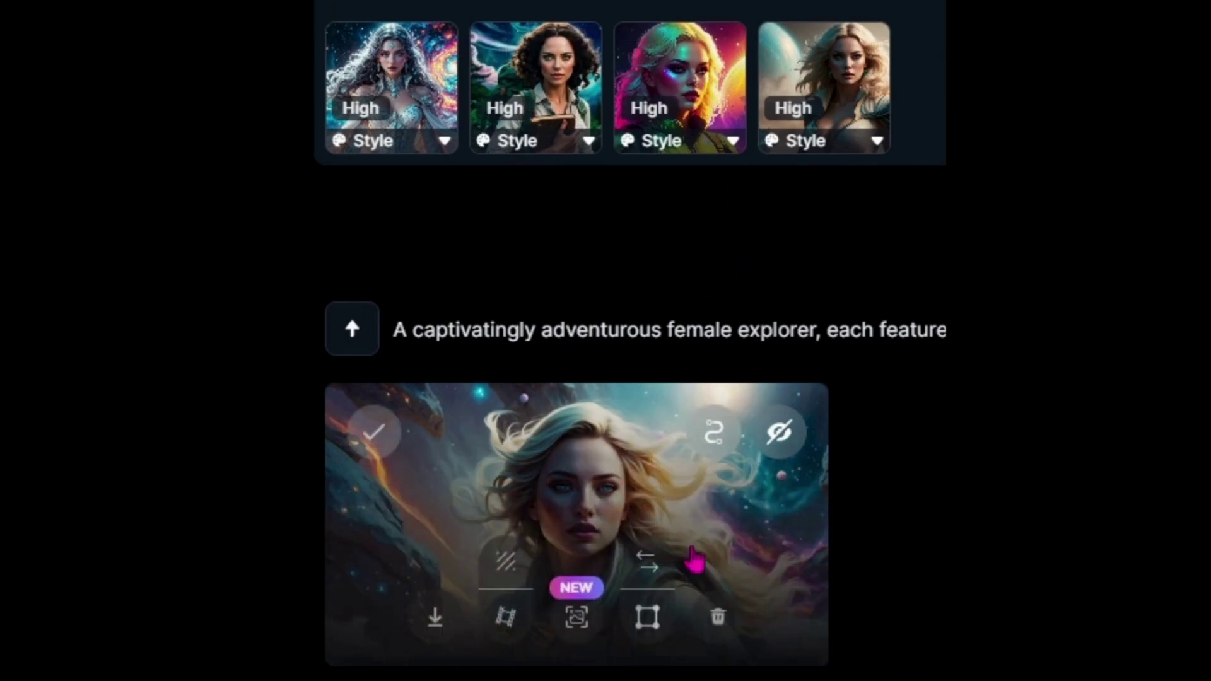
pyautogui.moveTo(659, 485)
pyautogui.moveTo(849, 101)
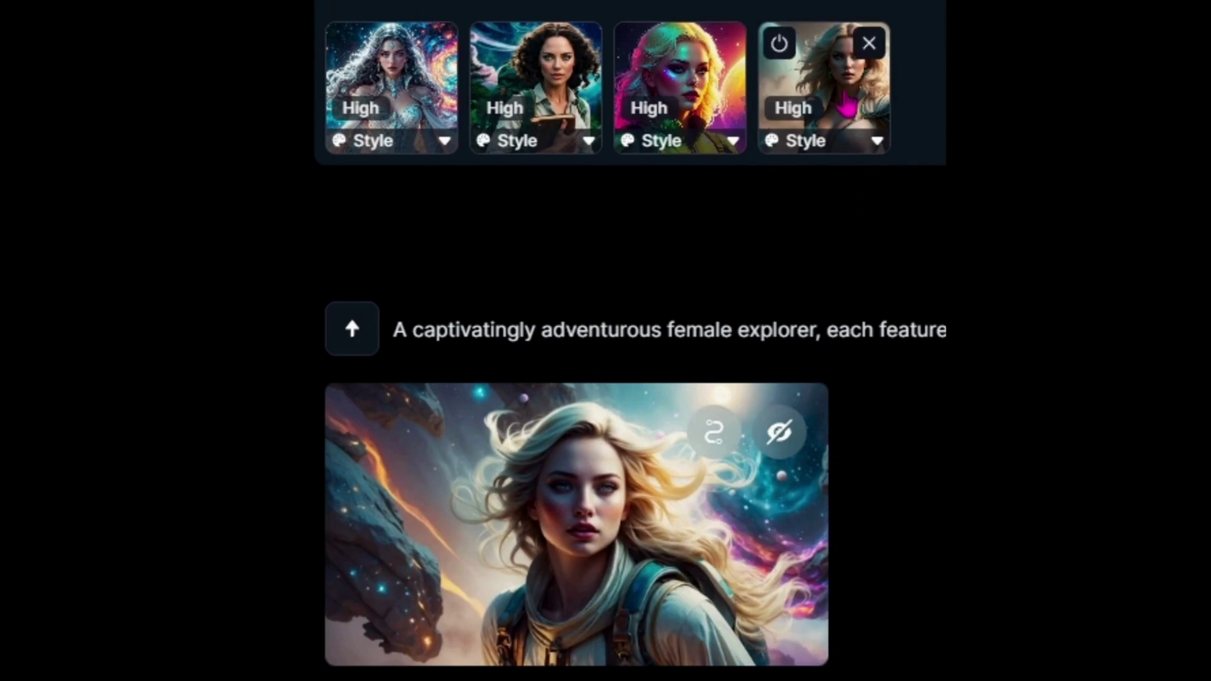